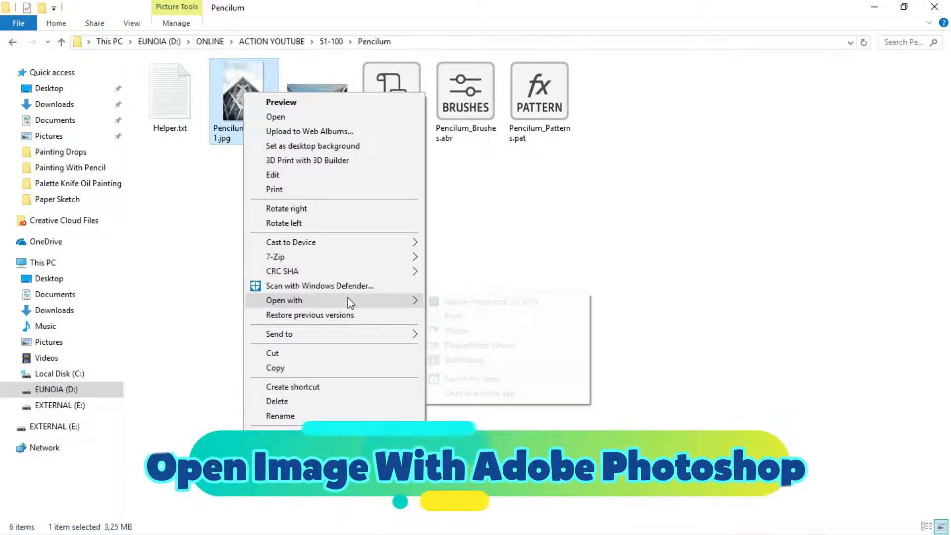
# Open Pencilum Sample 1.jpg and Pencilum Sample 2.jpg from the Pencilum folder in Adobe Photoshop CC 2019.
pyautogui.click(545, 301)
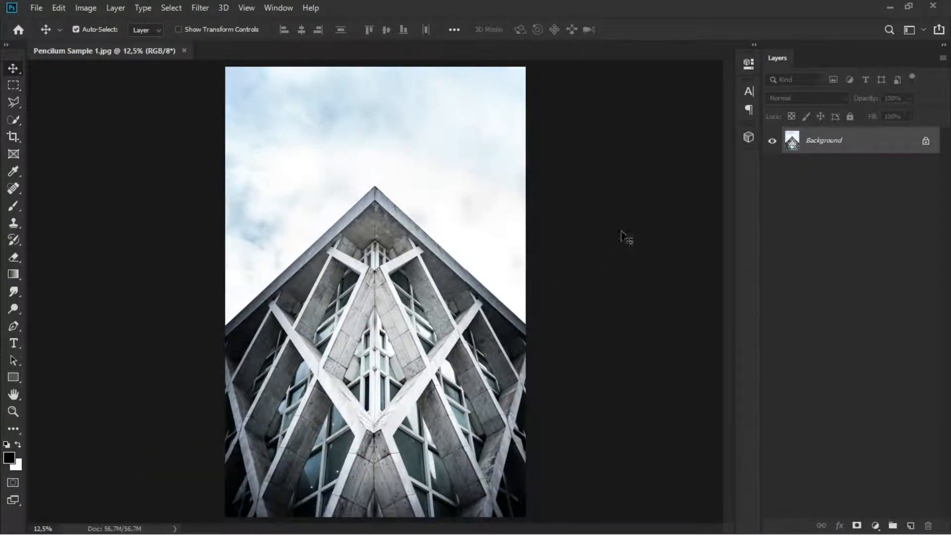
pyautogui.click(891, 5)
pyautogui.rightClick(326, 99)
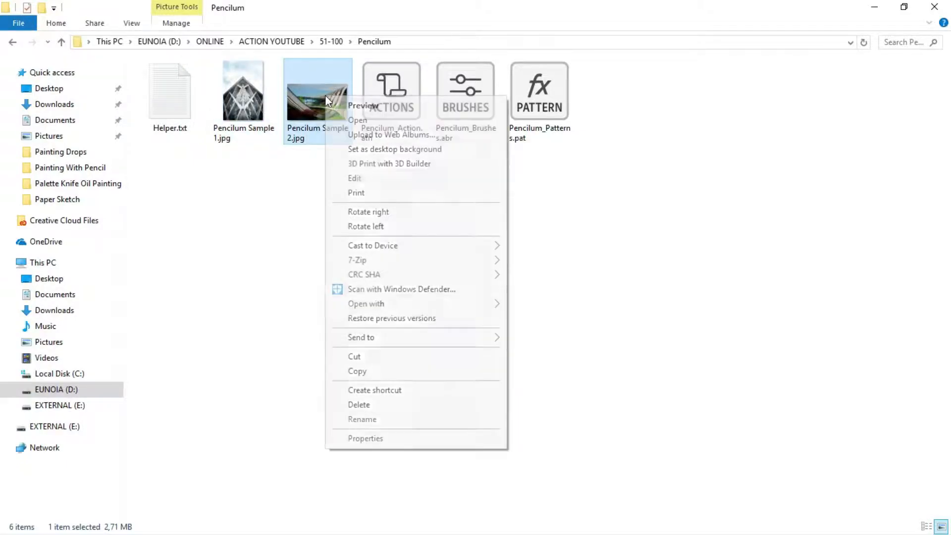
pyautogui.moveTo(432, 307)
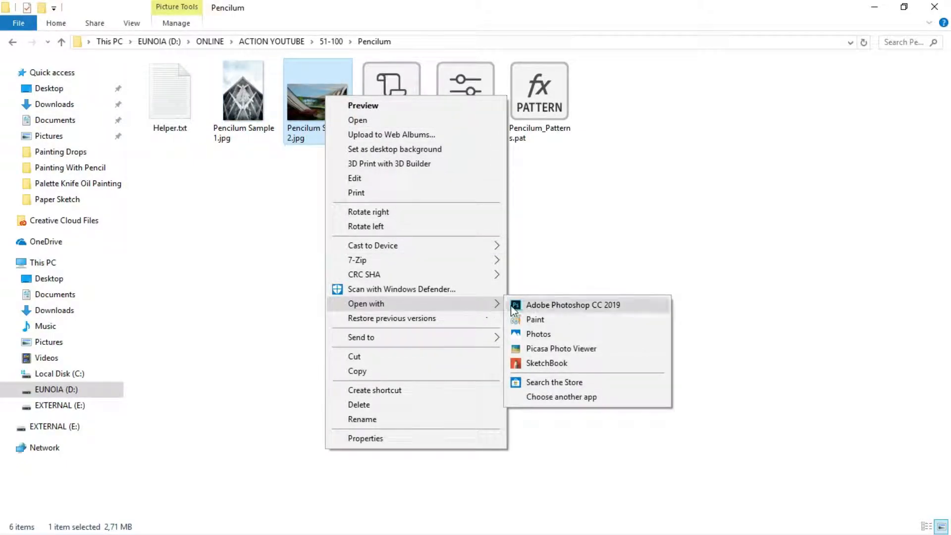
pyautogui.click(629, 305)
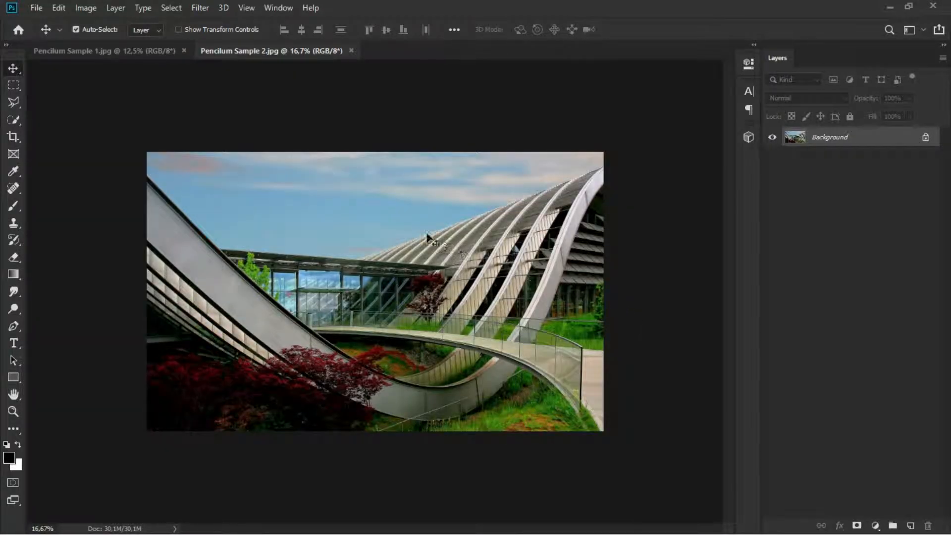
# Set the color mode of Pencilum Sample 2.jpg to 8 Bits/Channel, keeping RGB Color.
pyautogui.hotkey('ctrl', '+')
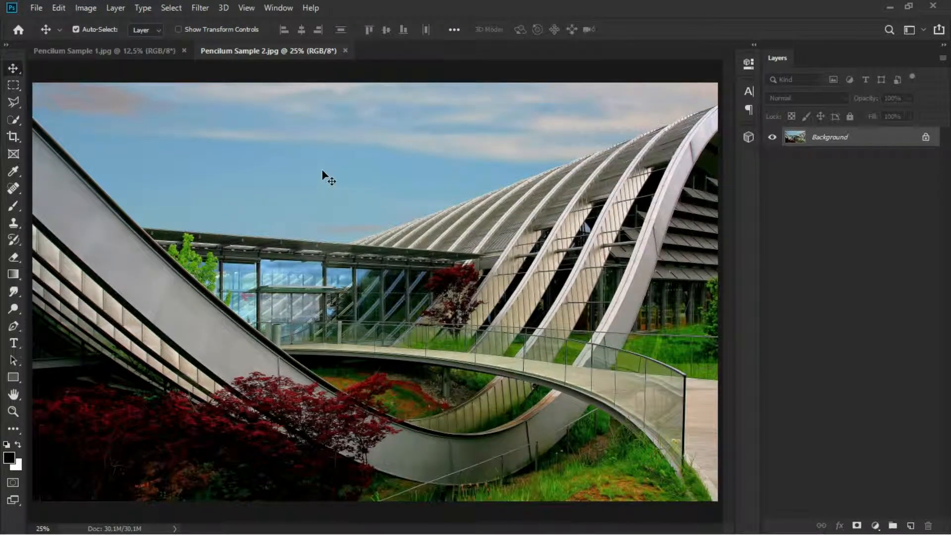
pyautogui.click(87, 8)
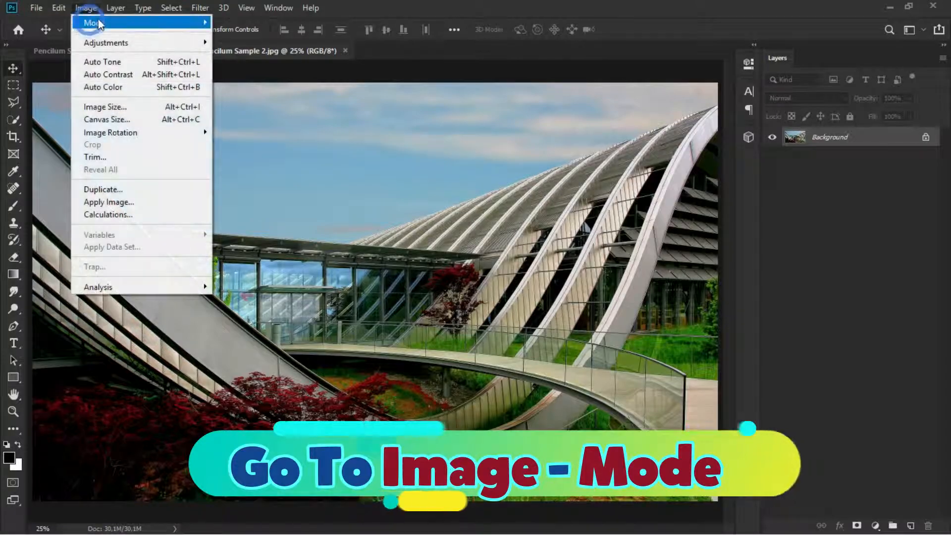
pyautogui.moveTo(180, 21)
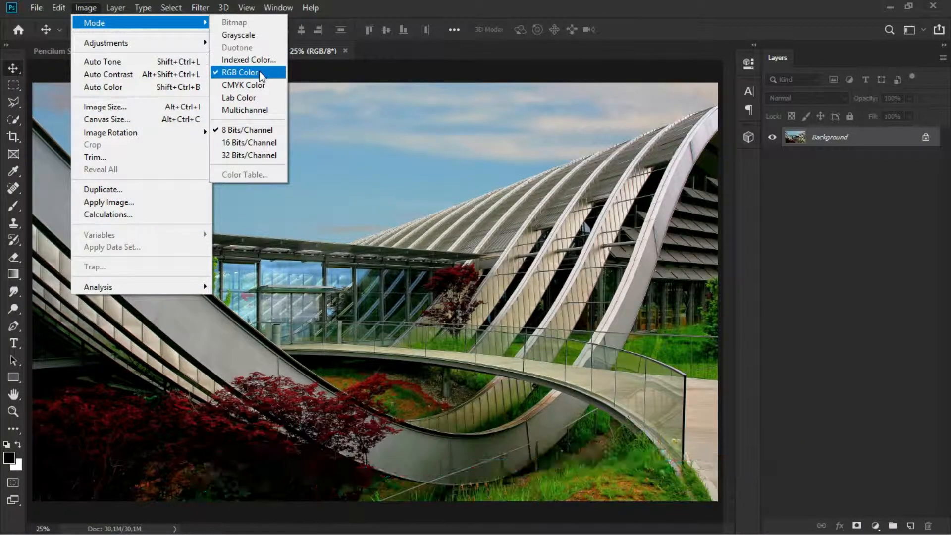
pyautogui.click(272, 130)
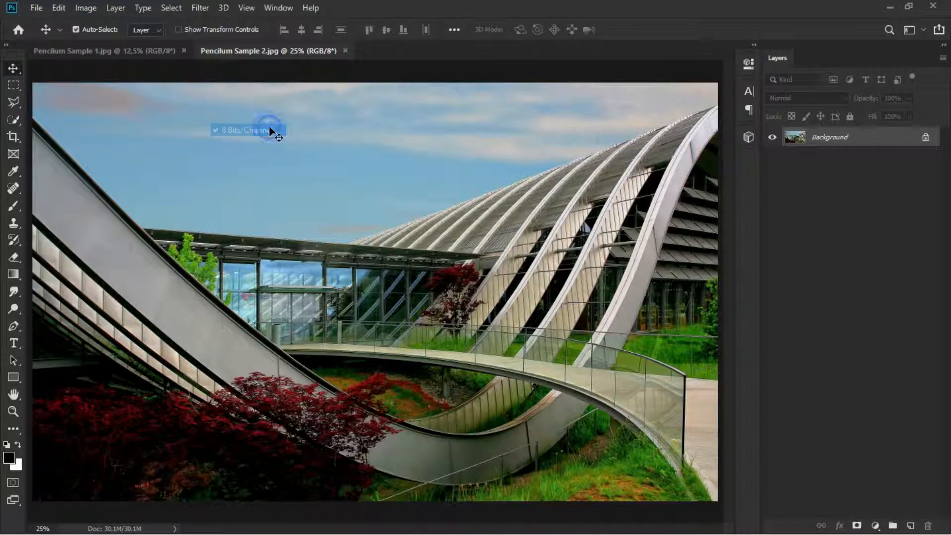
# Show the Actions panel and load Pencilum_Action.atn, Pencilum_Brushes.abr and Pencilum_Patterns.pat together from the Pencilum folder.
pyautogui.click(275, 8)
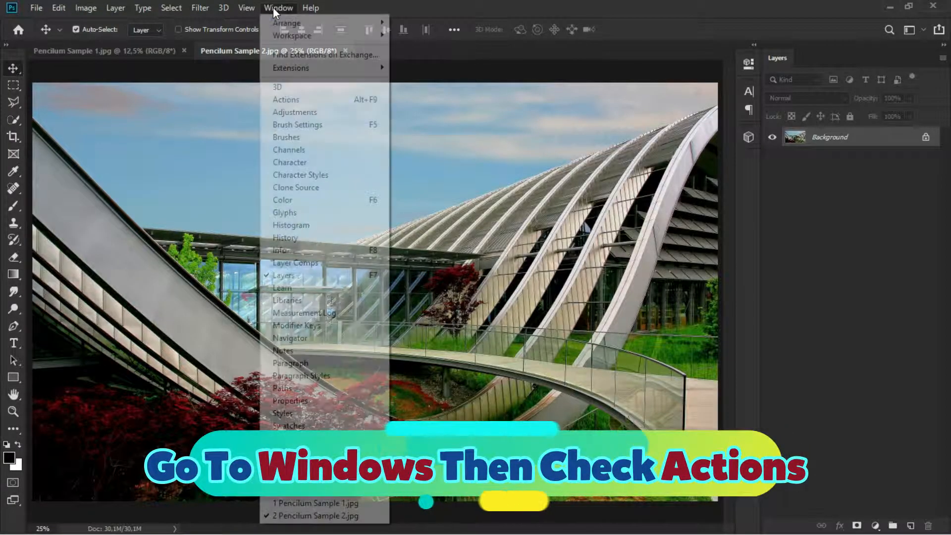
pyautogui.click(308, 101)
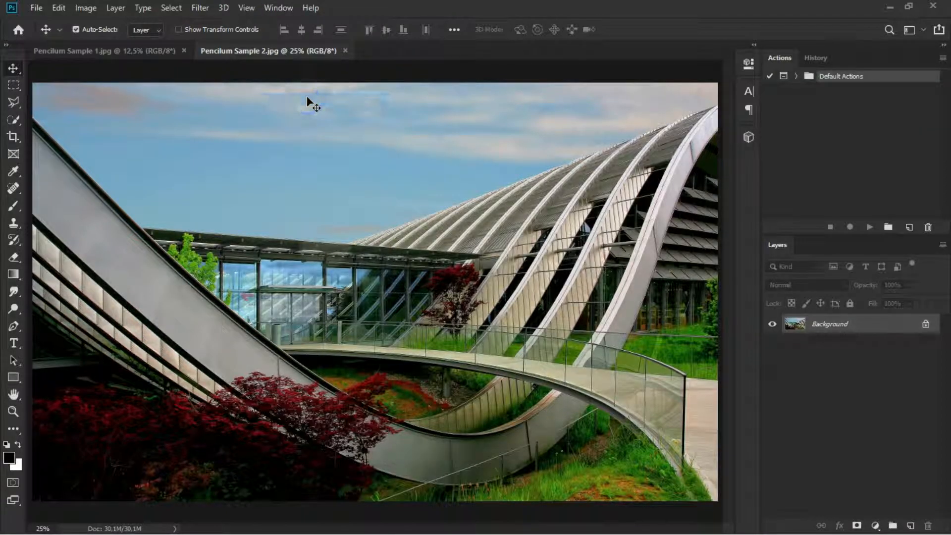
pyautogui.click(885, 7)
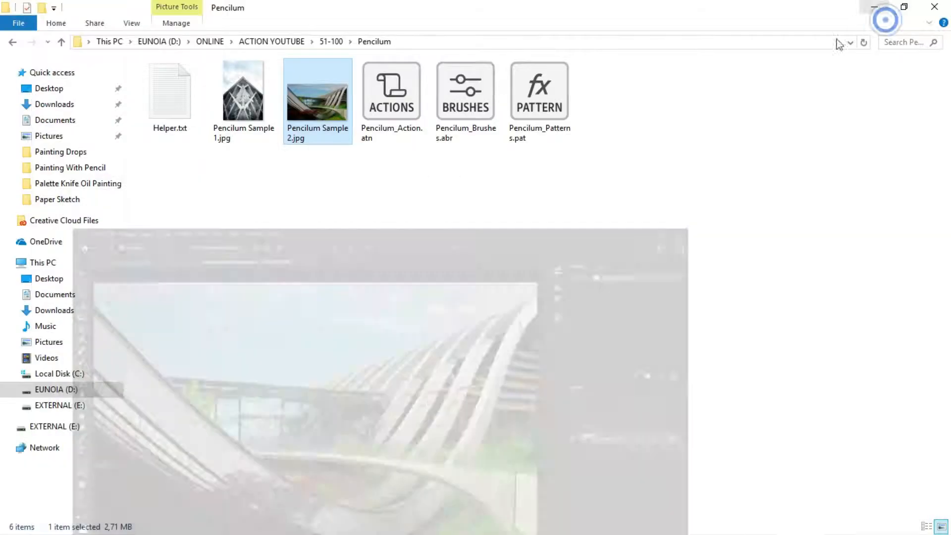
pyautogui.click(402, 99)
pyautogui.keyDown('ctrl'); pyautogui.click(475, 94); pyautogui.keyUp('ctrl')
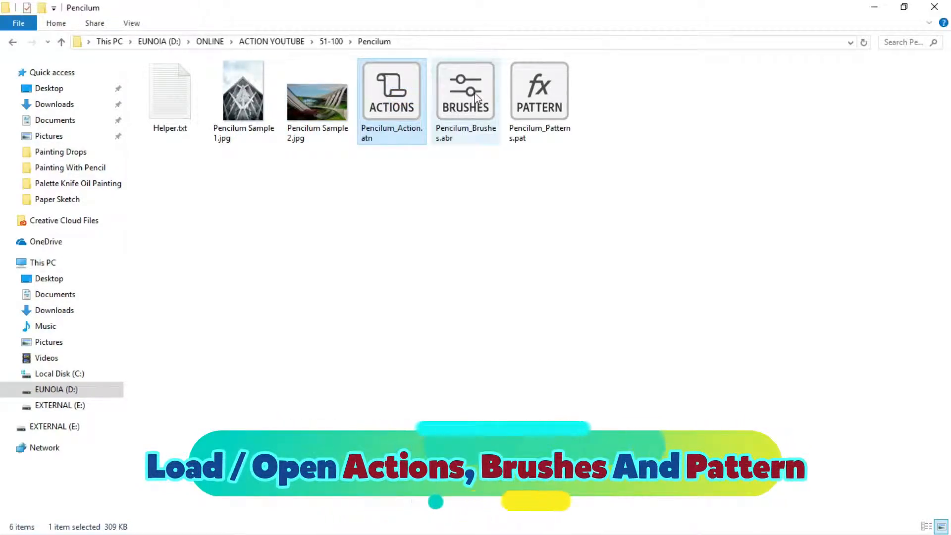
pyautogui.keyDown('ctrl'); pyautogui.click(533, 91); pyautogui.keyUp('ctrl')
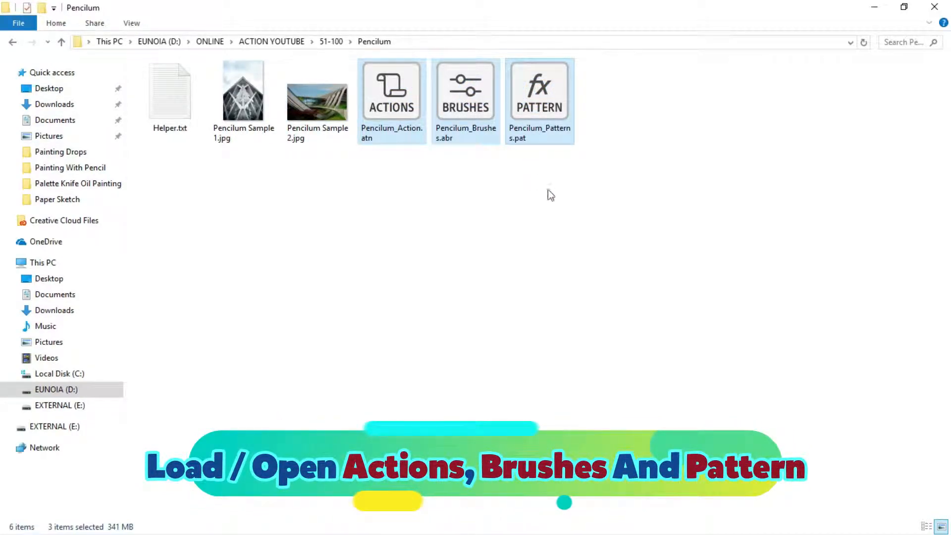
pyautogui.rightClick(546, 82)
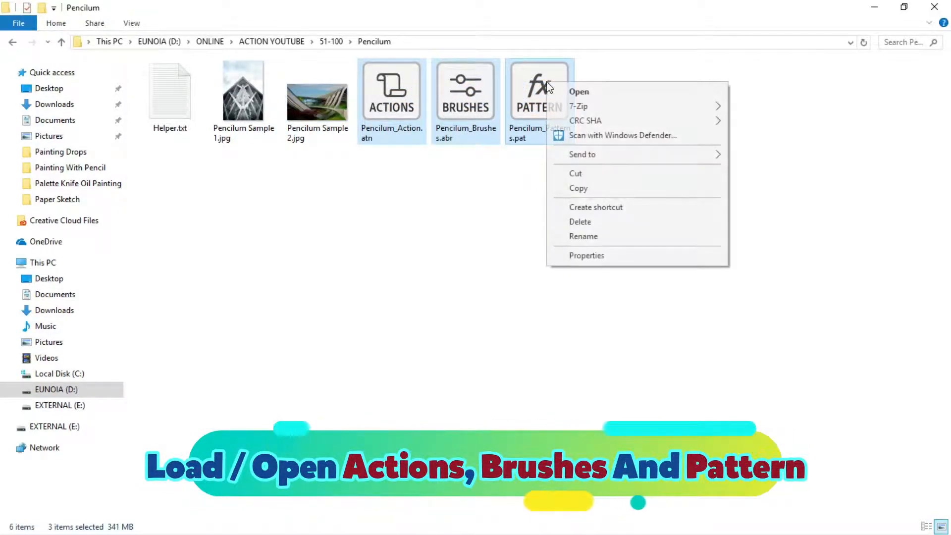
pyautogui.click(578, 91)
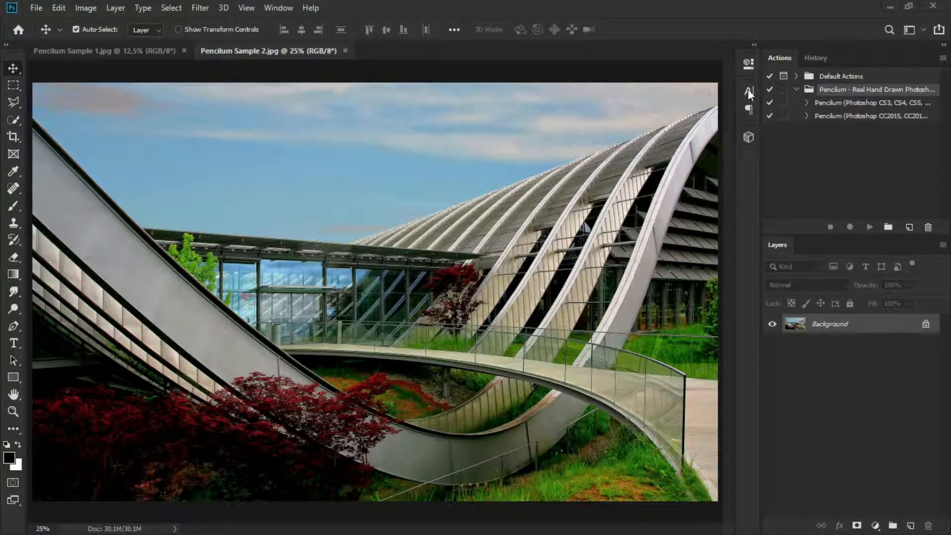
# Select the Pencilum action for Photoshop CC2015 and newer and expand it to look through its commands.
pyautogui.click(812, 103)
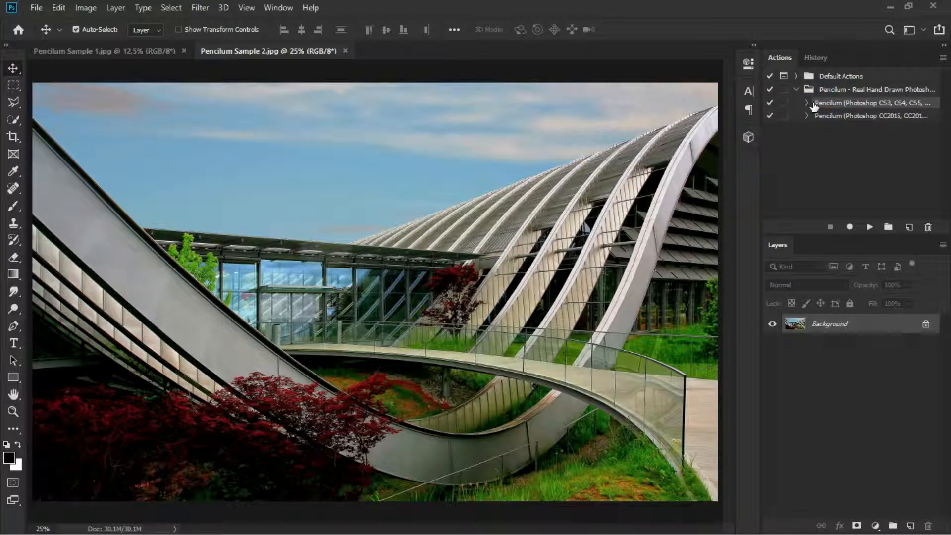
pyautogui.click(813, 118)
pyautogui.click(808, 117)
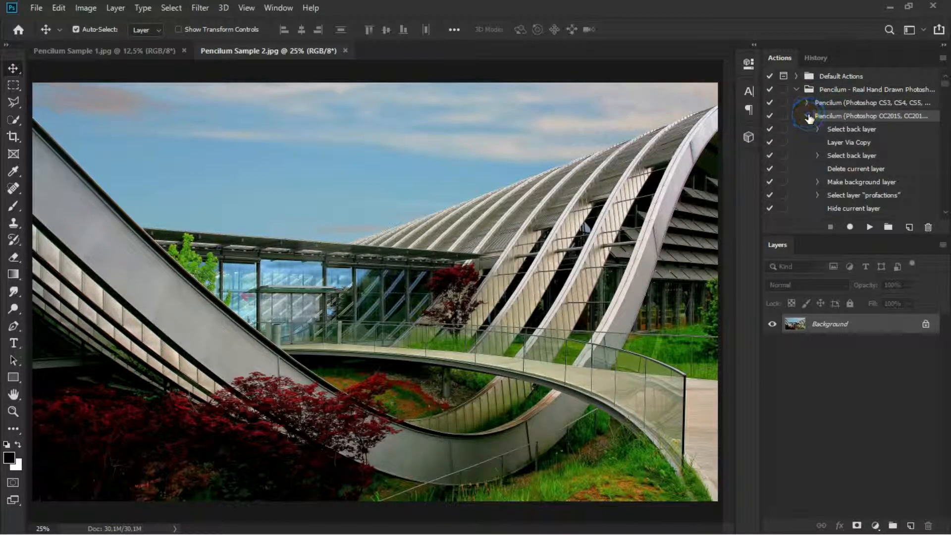
pyautogui.scroll(-2, 815, 146)
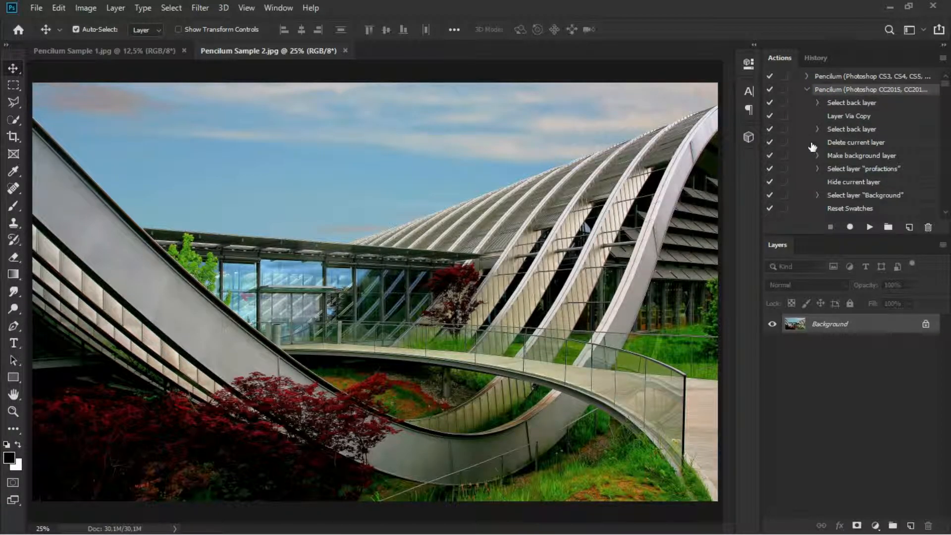
pyautogui.scroll(1, 805, 138)
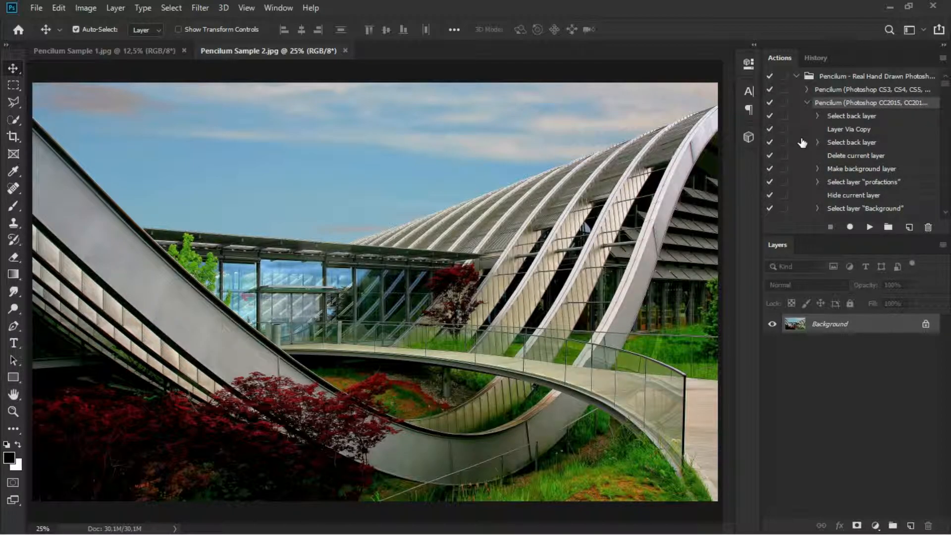
# Select the whole building, walkway and foreground plants below the sky with the Quick Selection tool.
pyautogui.click(16, 118)
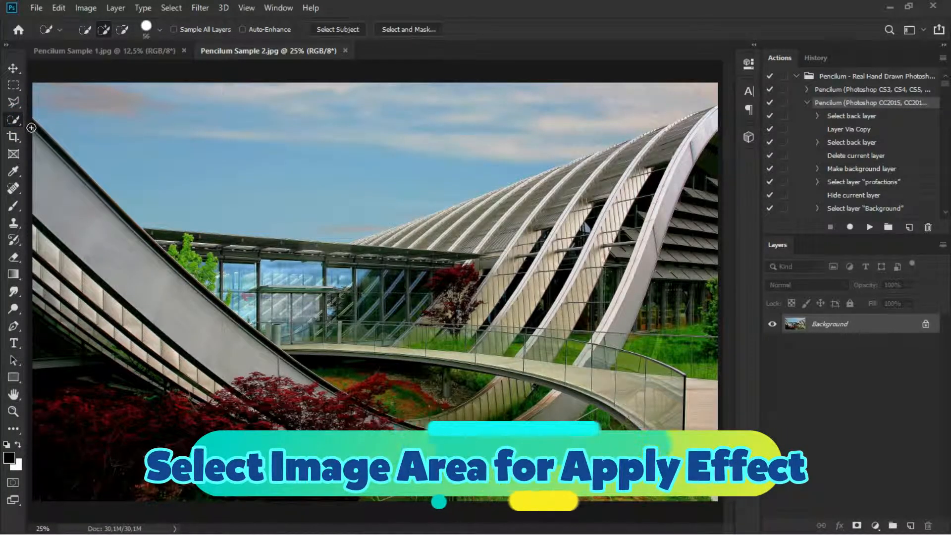
pyautogui.moveTo(33, 129); pyautogui.dragTo(90, 204)
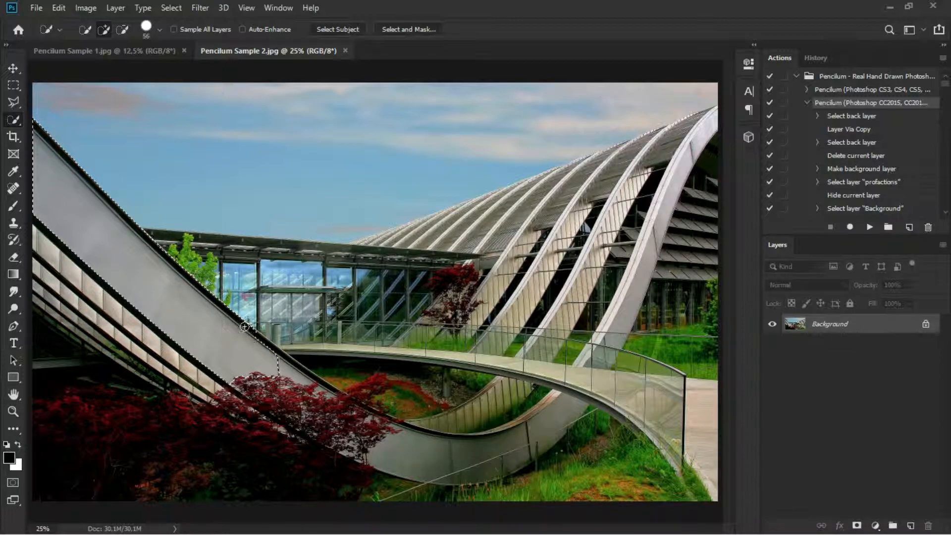
pyautogui.moveTo(153, 233); pyautogui.dragTo(173, 237)
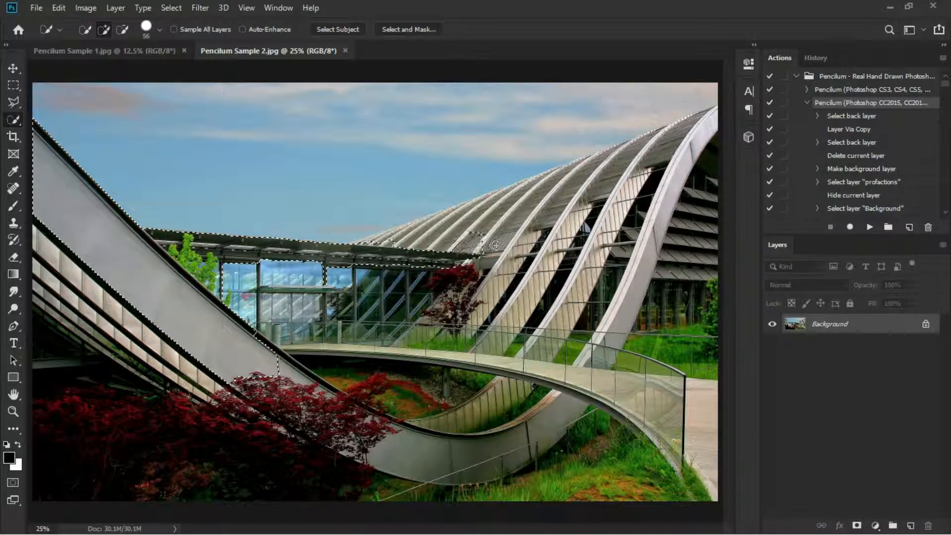
pyautogui.moveTo(387, 301)
pyautogui.mouseDown()
pyautogui.moveTo(210, 315)
pyautogui.moveTo(329, 271)
pyautogui.mouseUp()
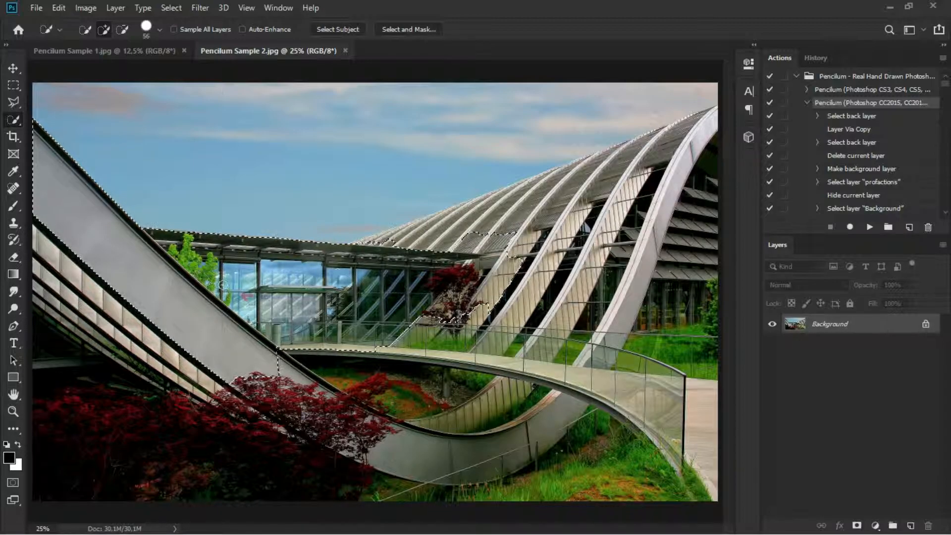
pyautogui.moveTo(286, 351)
pyautogui.mouseDown()
pyautogui.moveTo(336, 394)
pyautogui.moveTo(421, 410)
pyautogui.mouseUp()
pyautogui.moveTo(265, 369)
pyautogui.mouseDown()
pyautogui.moveTo(382, 448)
pyautogui.moveTo(334, 449)
pyautogui.moveTo(148, 406)
pyautogui.moveTo(185, 401)
pyautogui.moveTo(119, 355)
pyautogui.moveTo(59, 277)
pyautogui.mouseUp()
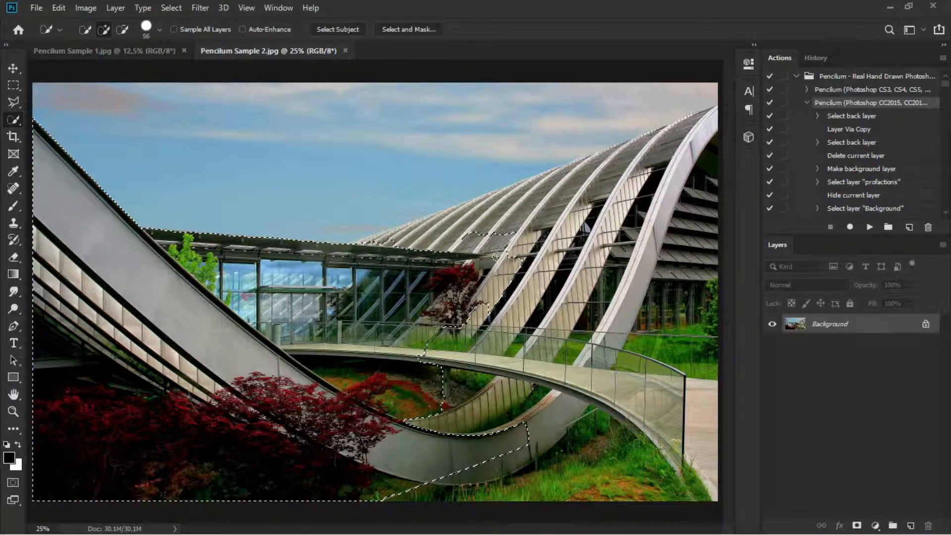
pyautogui.moveTo(494, 353); pyautogui.dragTo(517, 458)
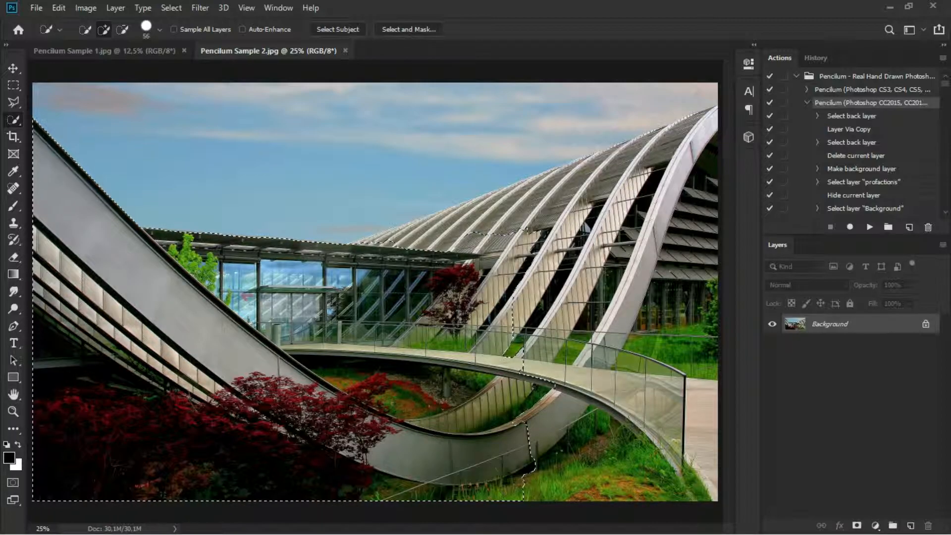
pyautogui.moveTo(355, 246); pyautogui.dragTo(360, 246)
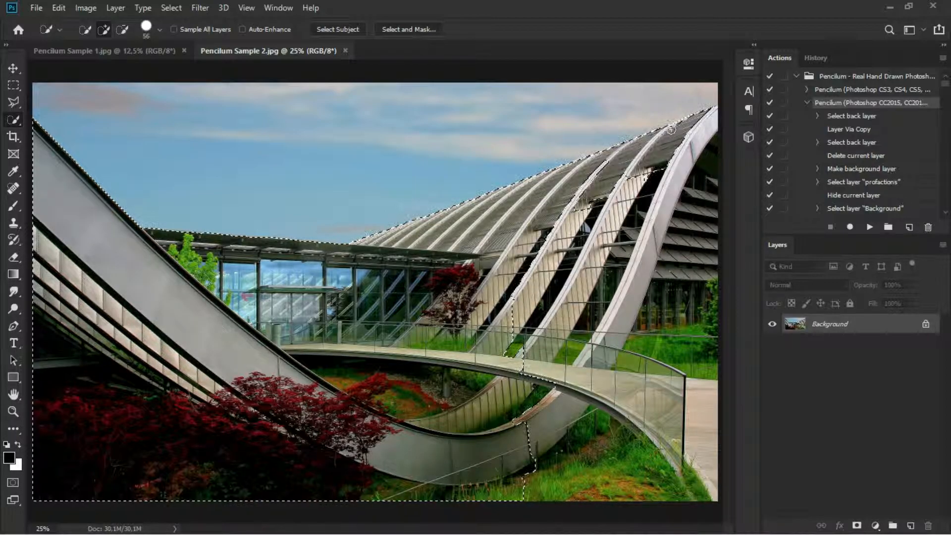
pyautogui.moveTo(669, 158)
pyautogui.mouseDown()
pyautogui.moveTo(662, 195)
pyautogui.moveTo(677, 413)
pyautogui.moveTo(688, 431)
pyautogui.moveTo(708, 177)
pyautogui.mouseUp()
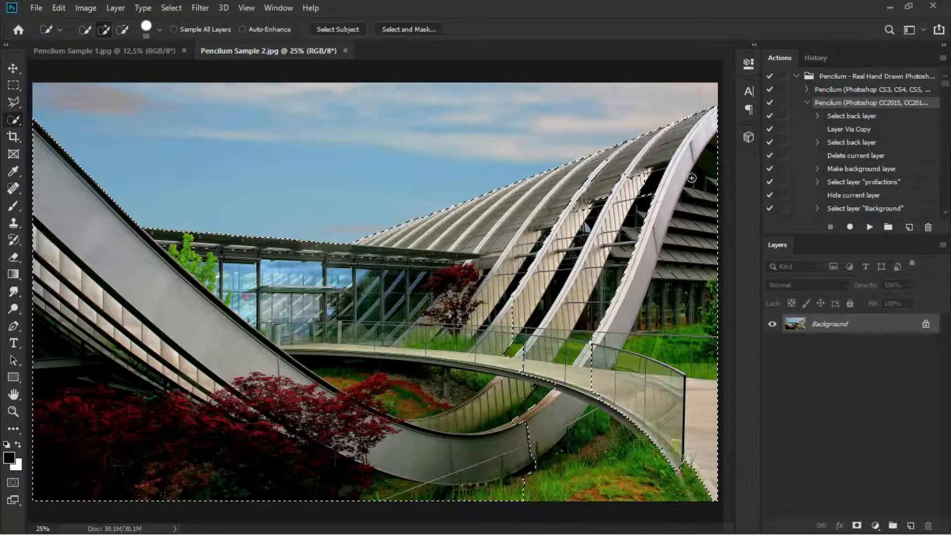
pyautogui.moveTo(633, 194)
pyautogui.mouseDown()
pyautogui.moveTo(614, 211)
pyautogui.moveTo(599, 203)
pyautogui.moveTo(563, 254)
pyautogui.moveTo(542, 327)
pyautogui.moveTo(646, 212)
pyautogui.mouseUp()
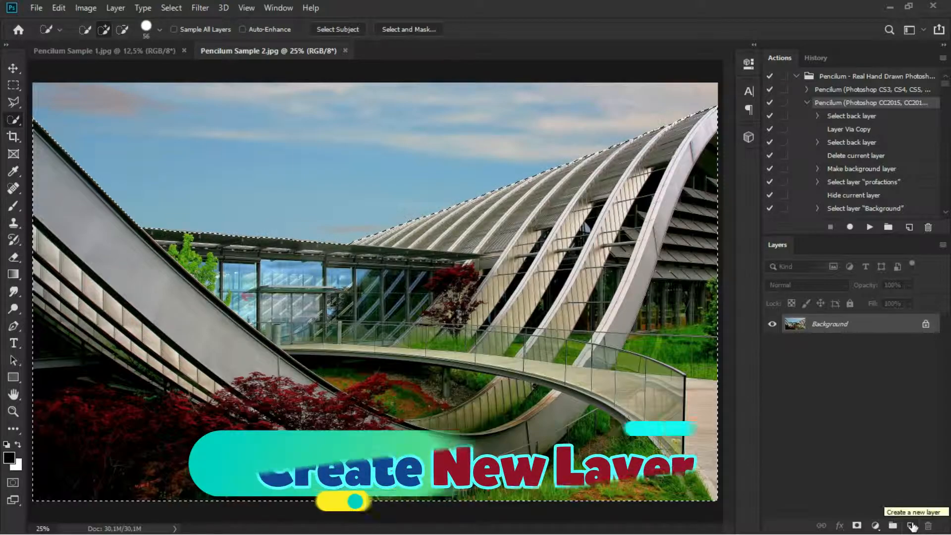
# Create a new layer above the Background and name it profactions.
pyautogui.click(910, 525)
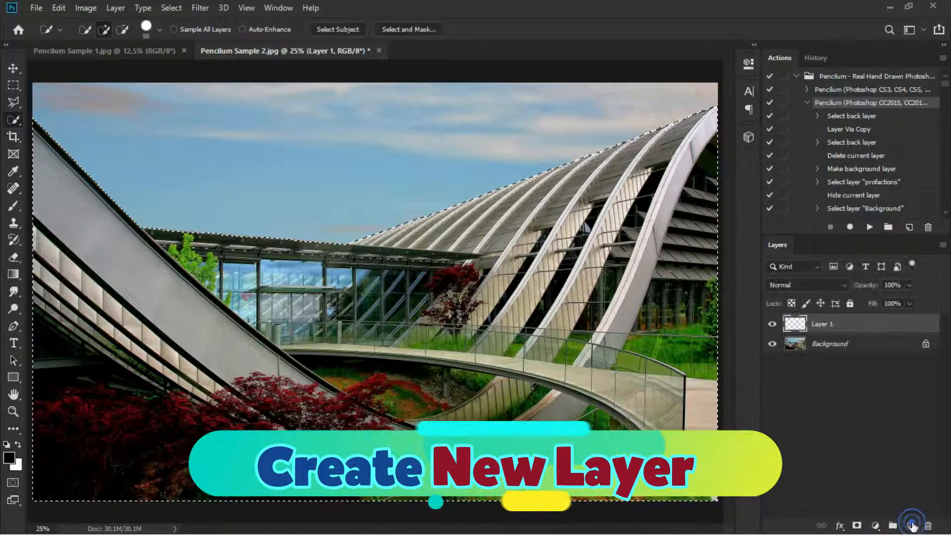
pyautogui.doubleClick(834, 325)
pyautogui.write('profactions')
pyautogui.press('Return')
# Activate the Brush tool with the Soft Round preset from General Brushes.
pyautogui.press('p')
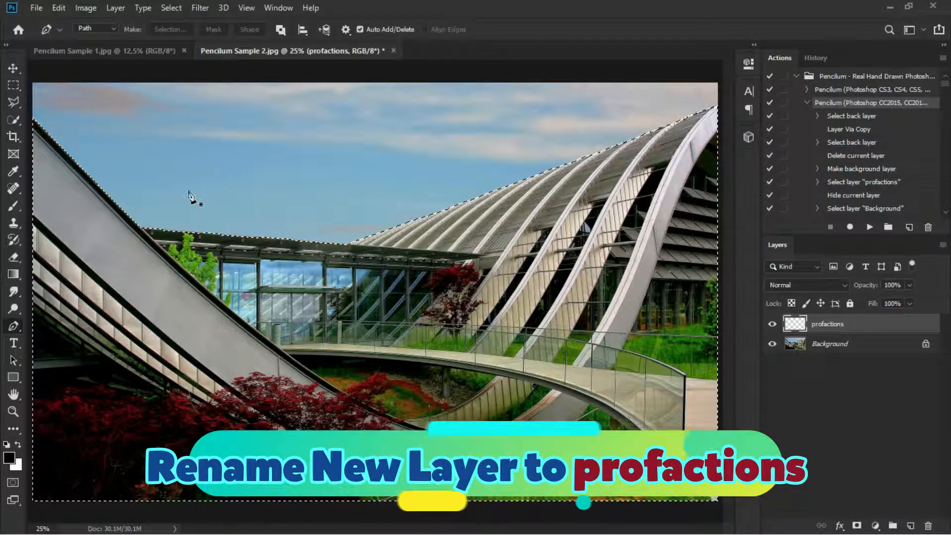
pyautogui.click(14, 207)
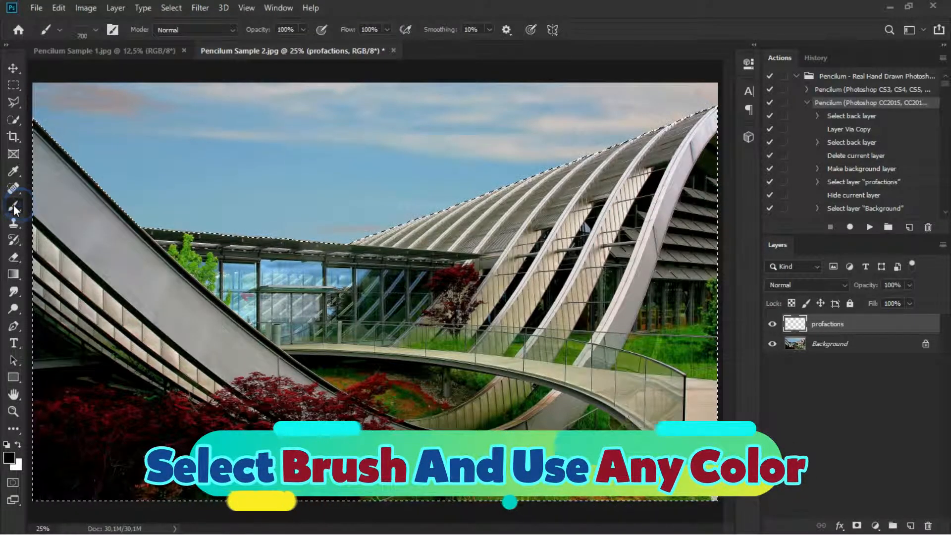
pyautogui.click(95, 30)
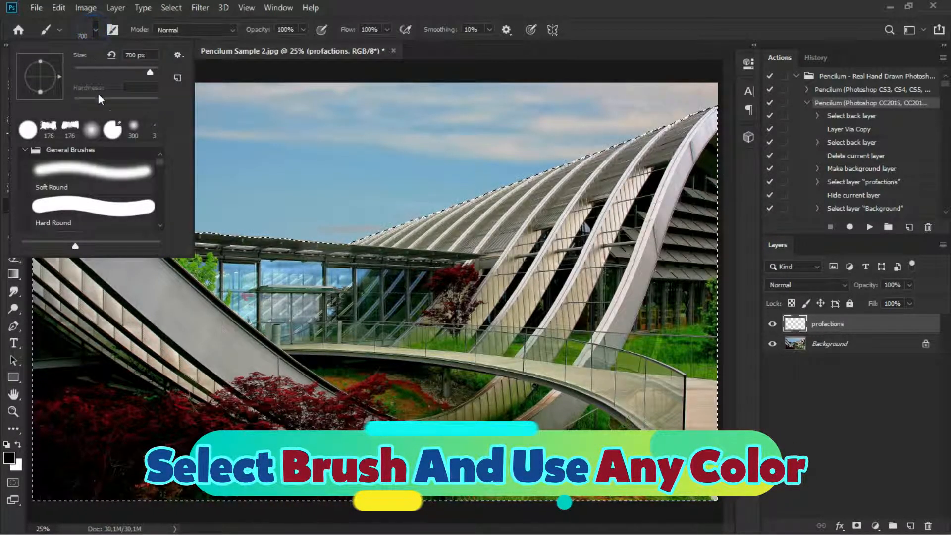
pyautogui.click(110, 176)
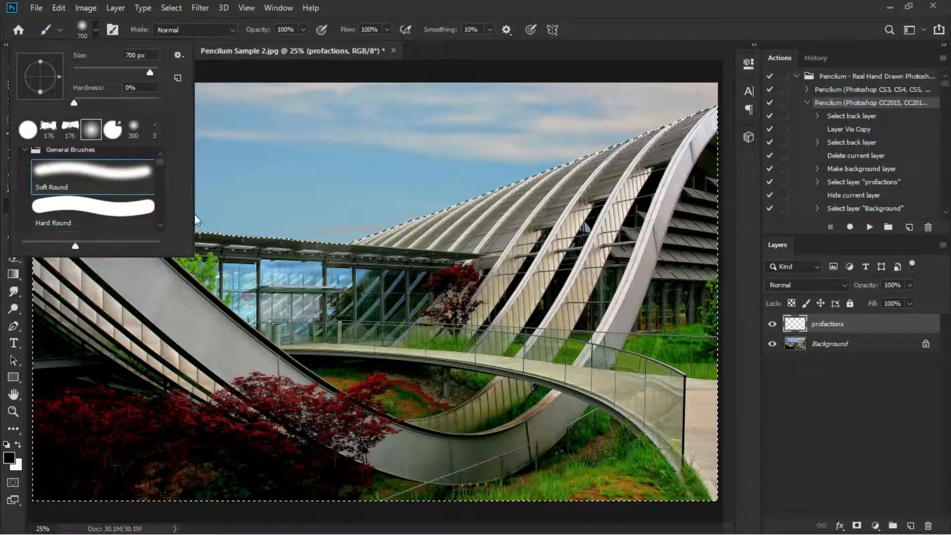
# Set the foreground colour to cyan 2ac7de.
pyautogui.click(10, 458)
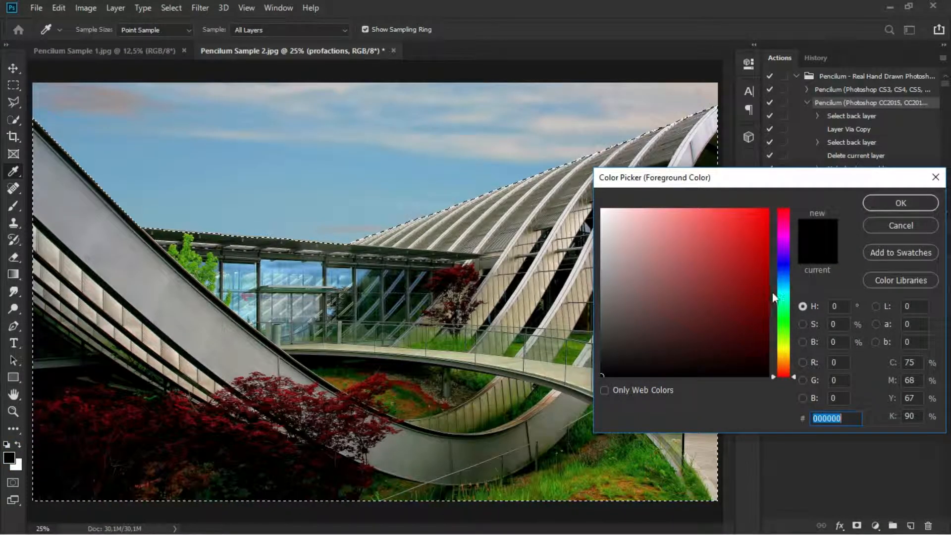
pyautogui.click(775, 289)
pyautogui.click(738, 245)
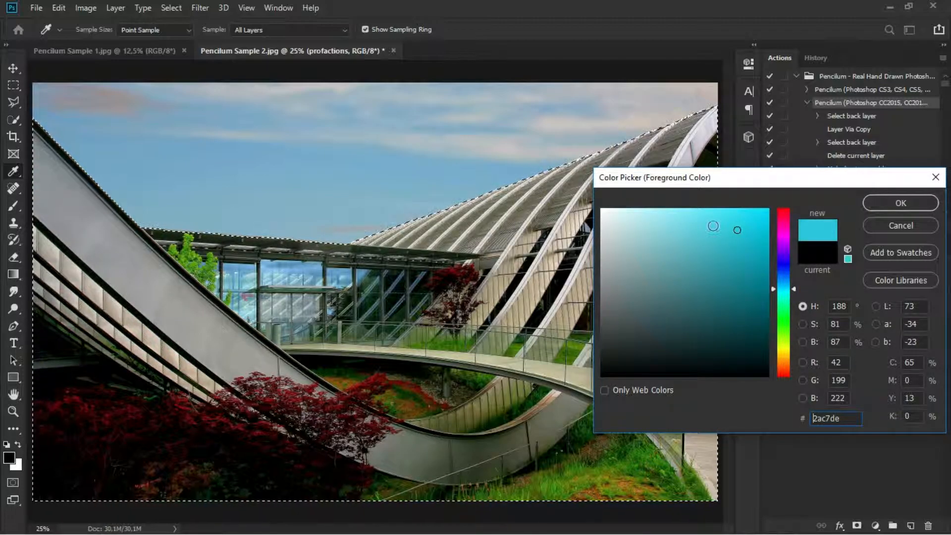
pyautogui.click(902, 201)
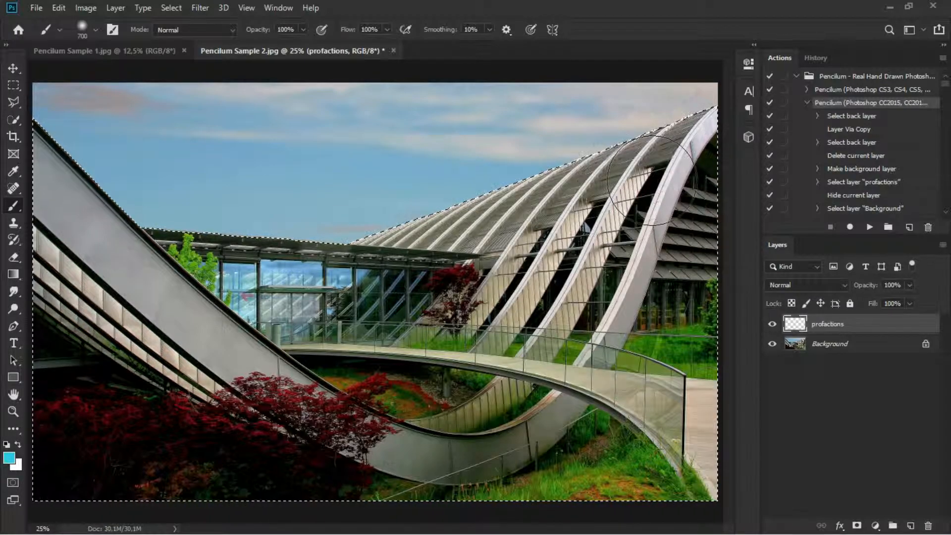
# Paint over the selected building and foreground on the profactions layer with the soft brush, and deselect the area.
pyautogui.moveTo(651, 181)
pyautogui.mouseDown()
pyautogui.moveTo(697, 160)
pyautogui.moveTo(675, 135)
pyautogui.moveTo(547, 246)
pyautogui.moveTo(570, 250)
pyautogui.moveTo(483, 226)
pyautogui.moveTo(565, 261)
pyautogui.moveTo(360, 289)
pyautogui.moveTo(406, 275)
pyautogui.moveTo(361, 325)
pyautogui.moveTo(252, 286)
pyautogui.moveTo(258, 266)
pyautogui.moveTo(199, 313)
pyautogui.moveTo(77, 285)
pyautogui.moveTo(48, 237)
pyautogui.moveTo(103, 237)
pyautogui.moveTo(46, 232)
pyautogui.moveTo(53, 146)
pyautogui.moveTo(48, 330)
pyautogui.moveTo(113, 404)
pyautogui.moveTo(114, 458)
pyautogui.moveTo(207, 420)
pyautogui.moveTo(151, 438)
pyautogui.moveTo(84, 421)
pyautogui.moveTo(381, 368)
pyautogui.moveTo(436, 411)
pyautogui.moveTo(399, 406)
pyautogui.moveTo(504, 317)
pyautogui.moveTo(617, 317)
pyautogui.moveTo(566, 393)
pyautogui.moveTo(620, 325)
pyautogui.moveTo(701, 269)
pyautogui.moveTo(583, 329)
pyautogui.moveTo(623, 357)
pyautogui.moveTo(660, 363)
pyautogui.moveTo(683, 424)
pyautogui.moveTo(692, 392)
pyautogui.moveTo(565, 428)
pyautogui.moveTo(466, 425)
pyautogui.moveTo(397, 388)
pyautogui.moveTo(234, 365)
pyautogui.moveTo(260, 331)
pyautogui.moveTo(264, 363)
pyautogui.moveTo(132, 365)
pyautogui.moveTo(173, 376)
pyautogui.moveTo(250, 363)
pyautogui.moveTo(124, 260)
pyautogui.moveTo(35, 126)
pyautogui.mouseUp()
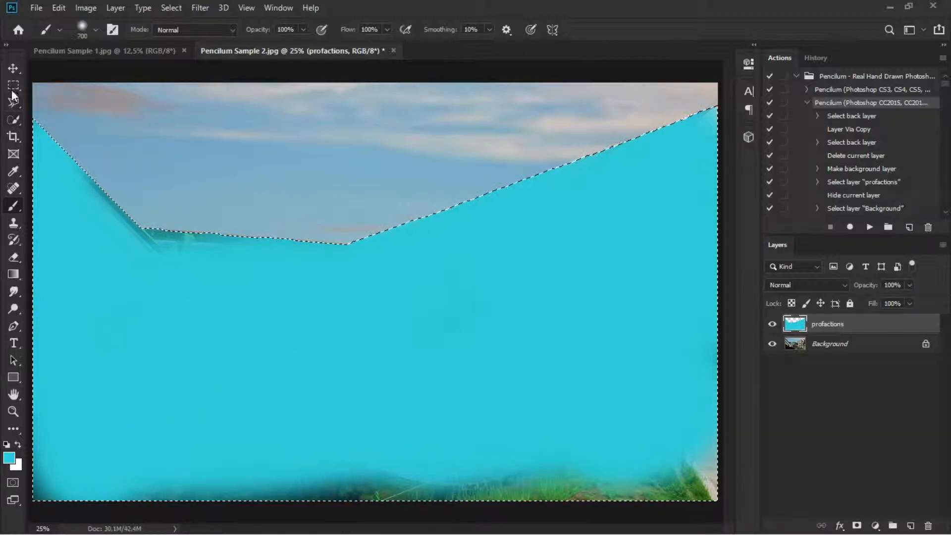
pyautogui.click(13, 85)
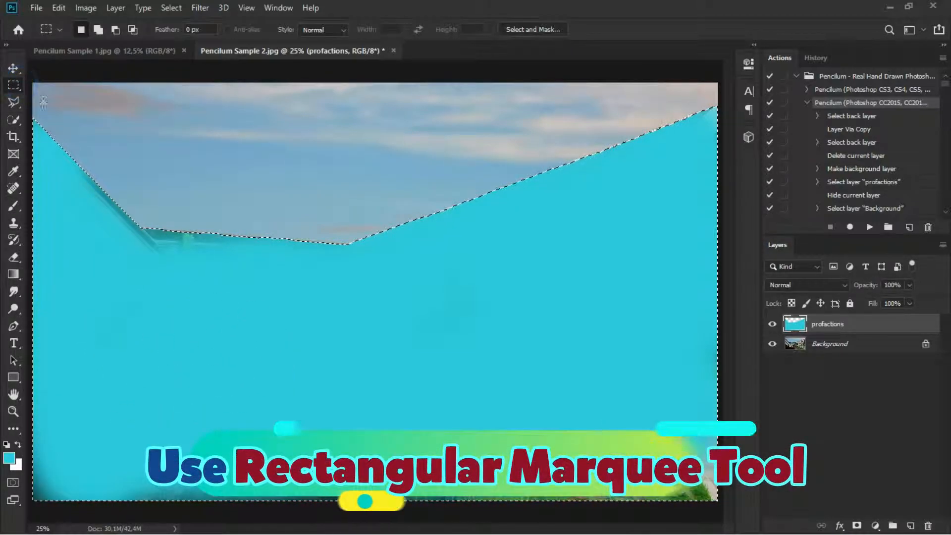
pyautogui.click(215, 181)
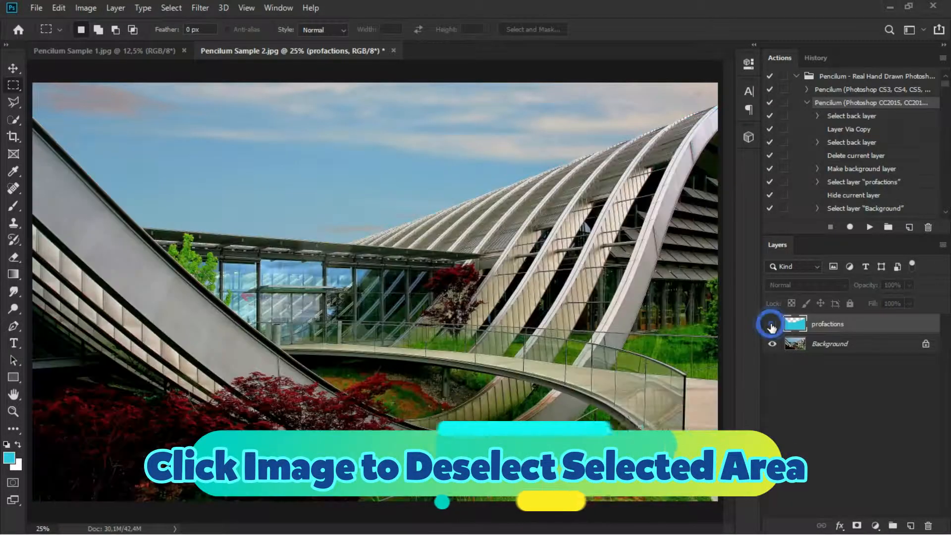
# Toggle the visibility of the profactions layer to compare the painted area with the photo.
pyautogui.click(772, 324)
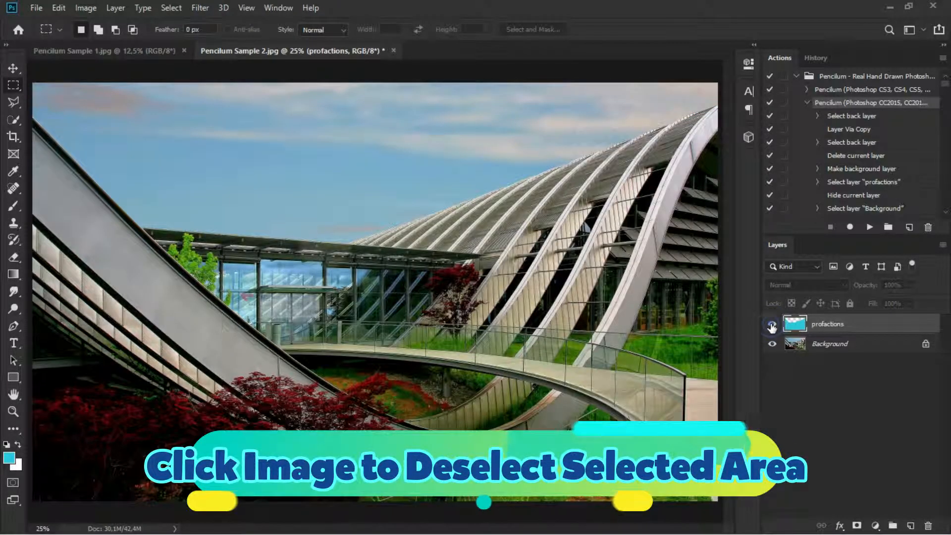
pyautogui.click(771, 324)
pyautogui.click(772, 324)
pyautogui.click(772, 324)
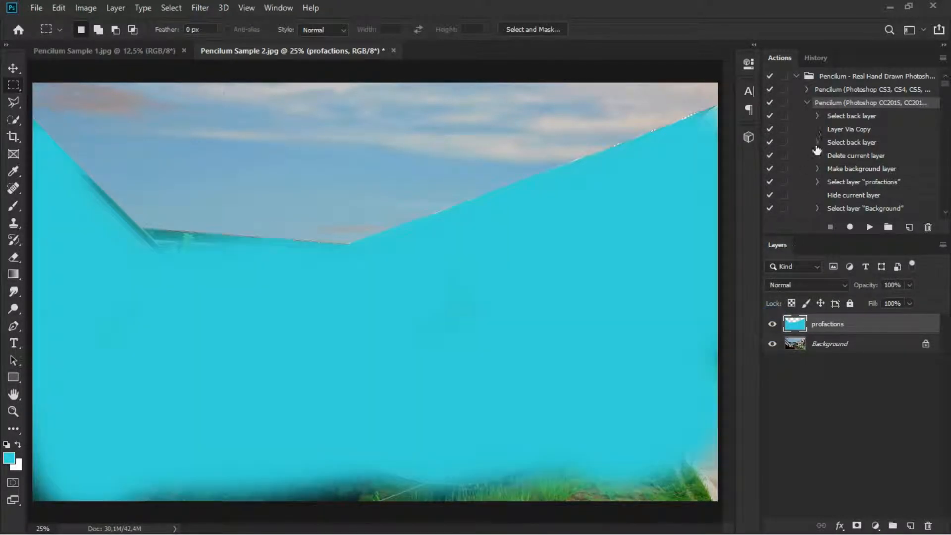
# Select the Pencilum action for Photoshop CC2015, CC2017, CC2018+ and play it on the image.
pyautogui.click(807, 104)
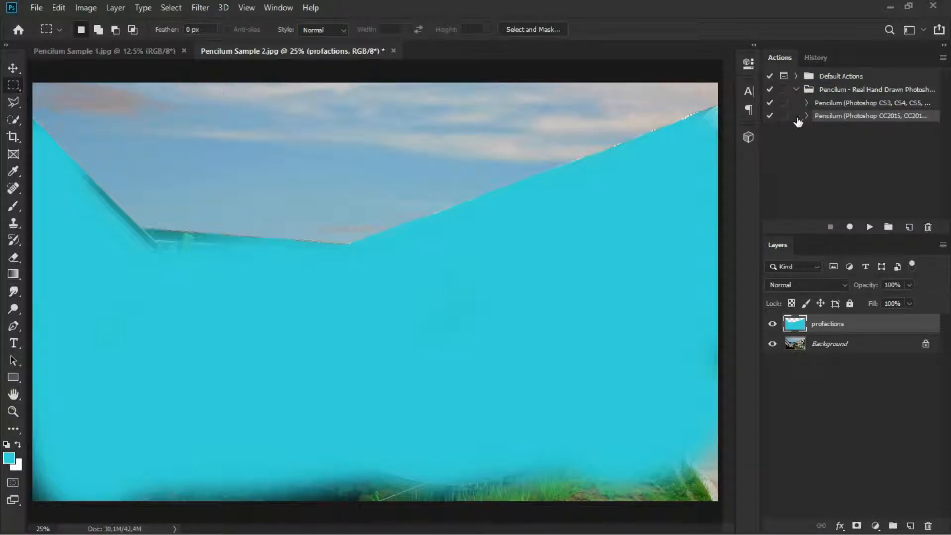
pyautogui.moveTo(762, 134); pyautogui.dragTo(722, 140)
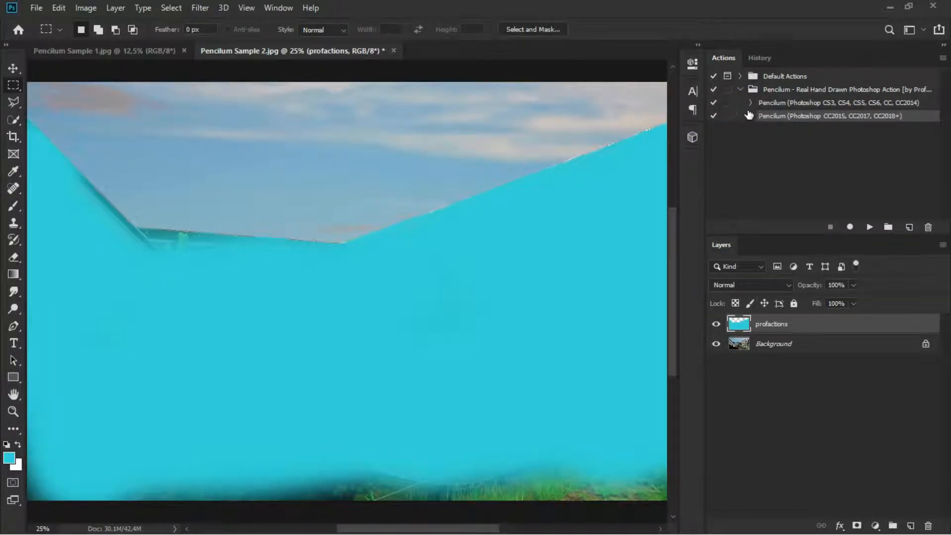
pyautogui.click(768, 104)
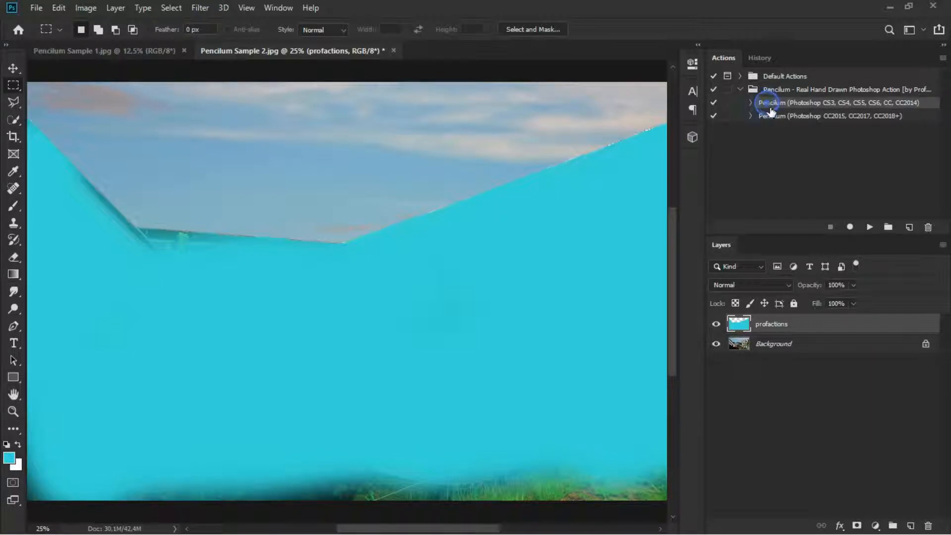
pyautogui.click(773, 117)
pyautogui.click(751, 116)
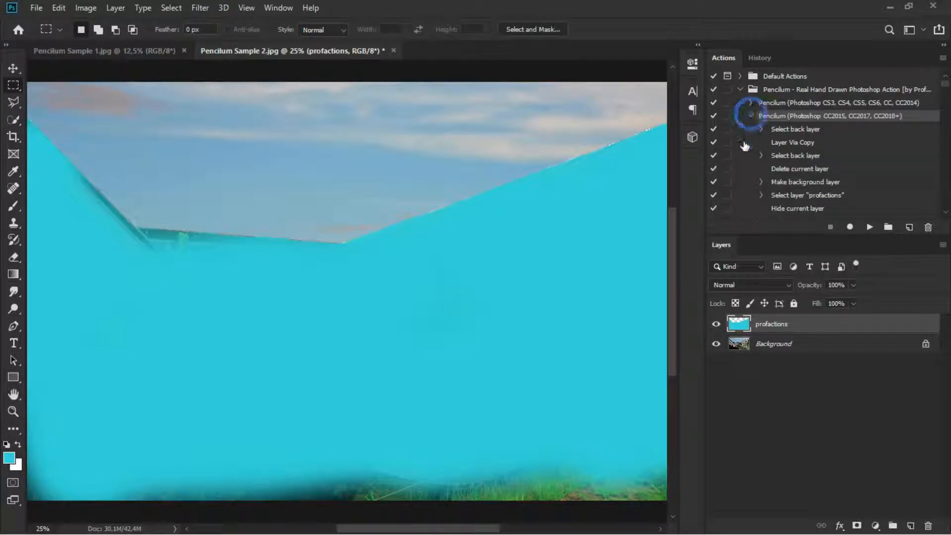
pyautogui.moveTo(703, 165); pyautogui.dragTo(772, 160)
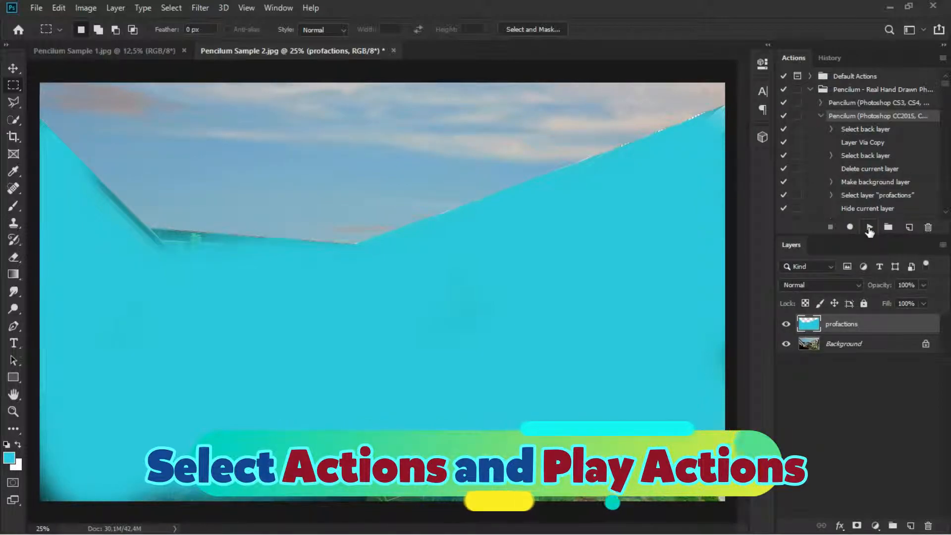
pyautogui.click(869, 228)
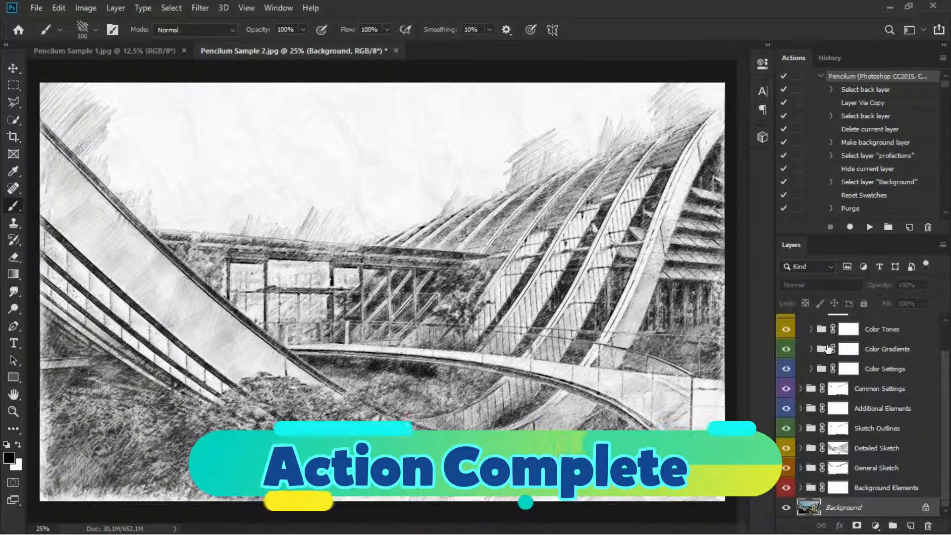
# Preview the effect of the Color Adjustments and Color Tones groups by toggling their visibility.
pyautogui.scroll(2, 837, 377)
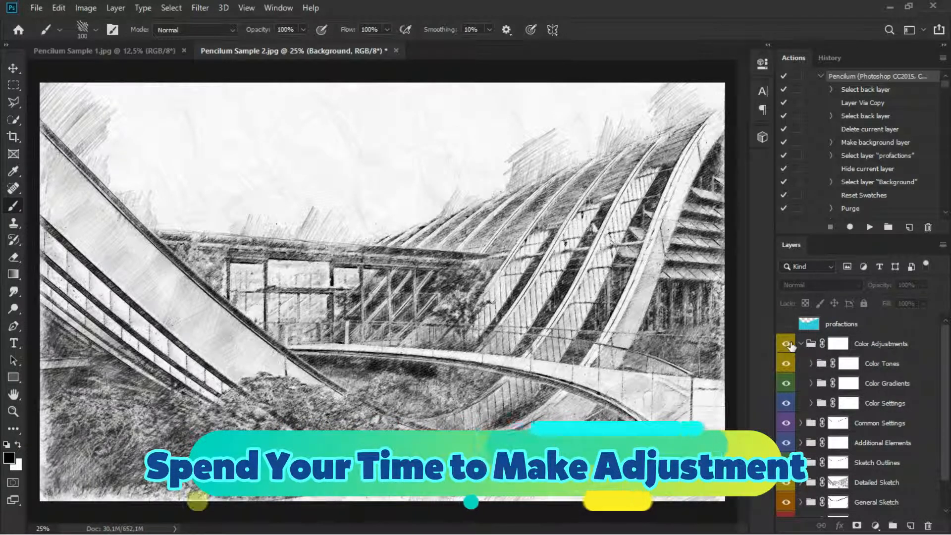
pyautogui.click(786, 344)
pyautogui.click(790, 344)
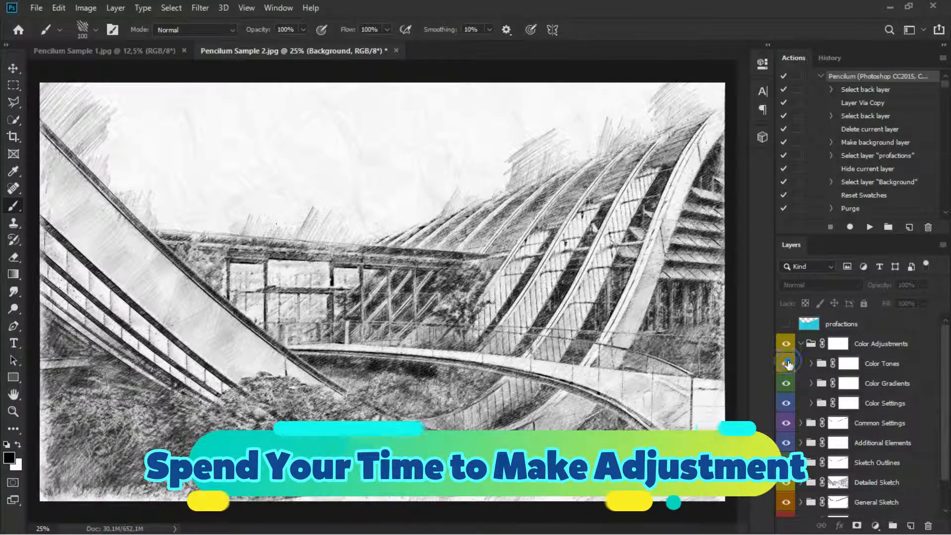
pyautogui.click(787, 364)
# Preview each gradient layer in the Color Gradients group in turn, from orange to magenta, and collapse the group.
pyautogui.click(811, 383)
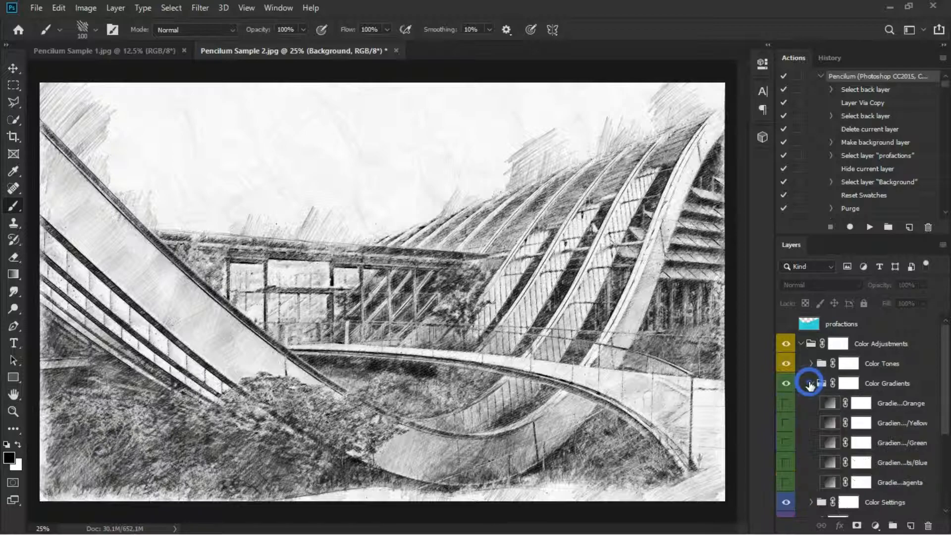
pyautogui.click(788, 403)
pyautogui.click(788, 402)
pyautogui.click(787, 423)
pyautogui.click(787, 423)
pyautogui.click(787, 443)
pyautogui.click(788, 442)
pyautogui.click(787, 462)
pyautogui.click(787, 463)
pyautogui.click(788, 483)
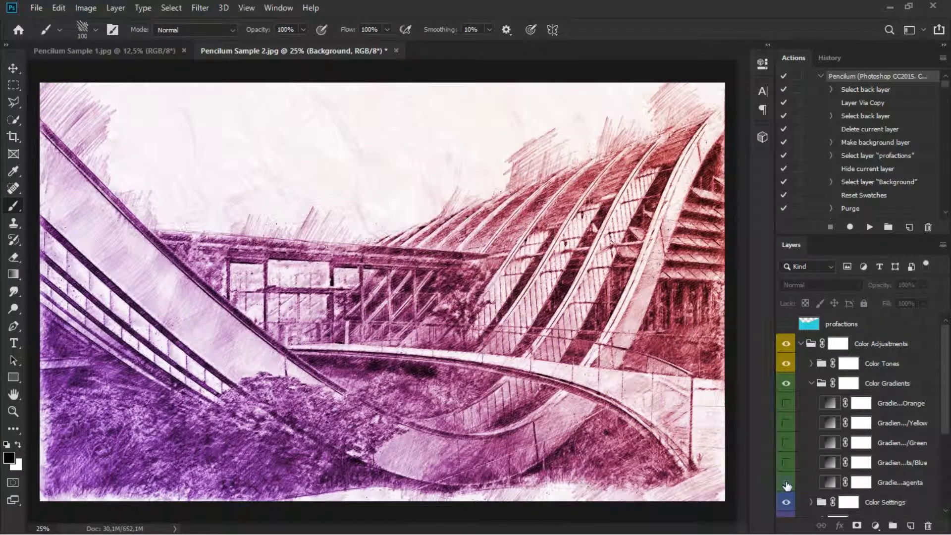
pyautogui.click(787, 483)
pyautogui.click(810, 384)
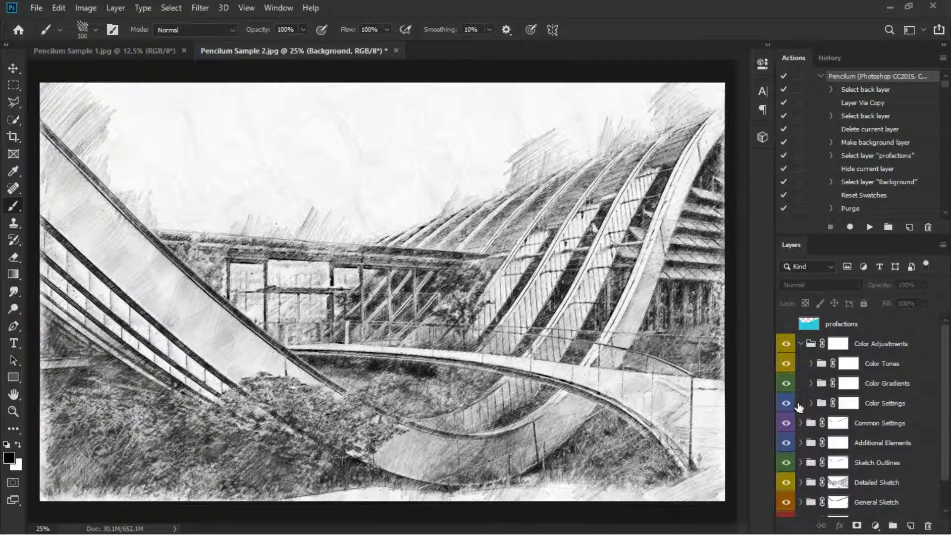
# Preview the Hue/Saturation, Levels, Black & White, Invert Colors and Curves layers in the Color Settings group.
pyautogui.click(809, 403)
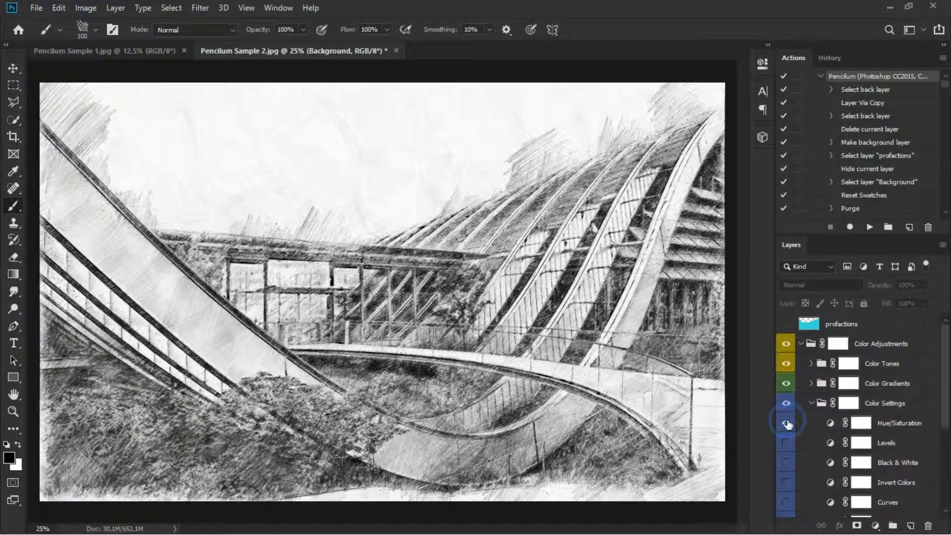
pyautogui.click(787, 423)
pyautogui.click(787, 442)
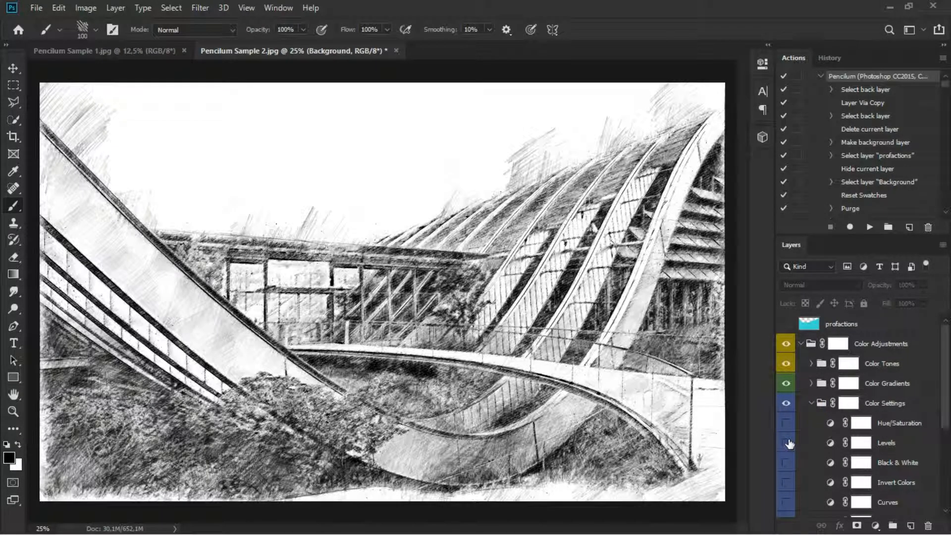
pyautogui.click(789, 443)
pyautogui.click(787, 463)
pyautogui.click(786, 462)
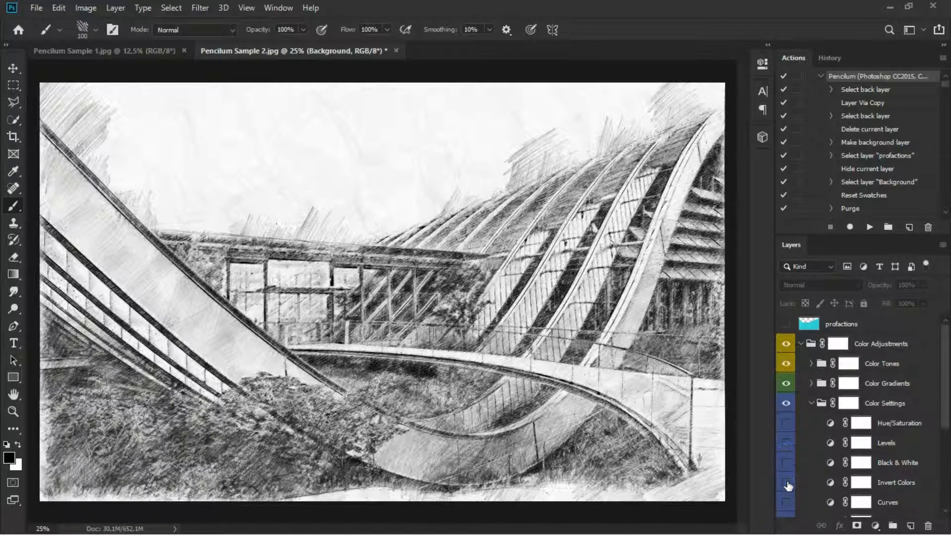
pyautogui.click(787, 482)
pyautogui.click(787, 483)
pyautogui.click(787, 500)
pyautogui.click(787, 500)
pyautogui.scroll(-3, 797, 451)
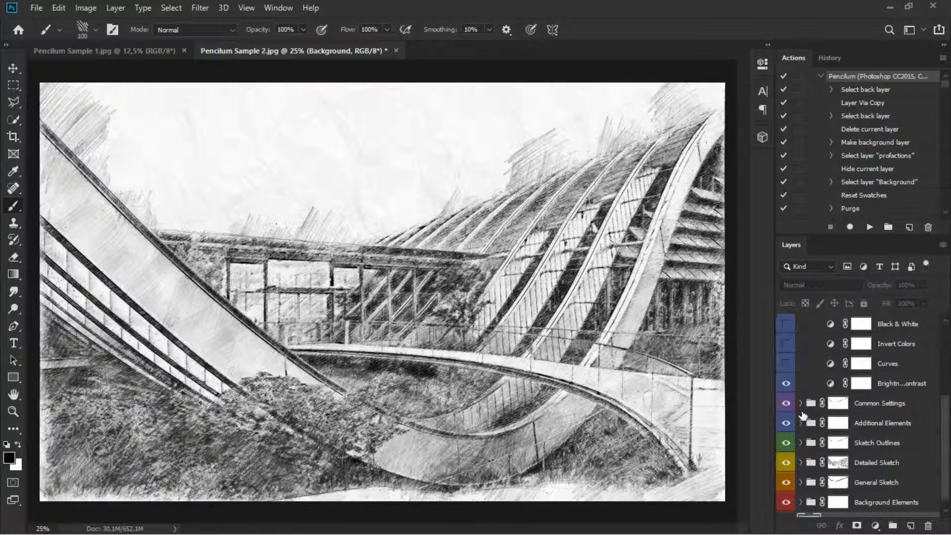
# Expand the Common Settings group and make its Original color layer visible.
pyautogui.click(801, 403)
pyautogui.click(787, 423)
pyautogui.click(787, 424)
pyautogui.click(787, 424)
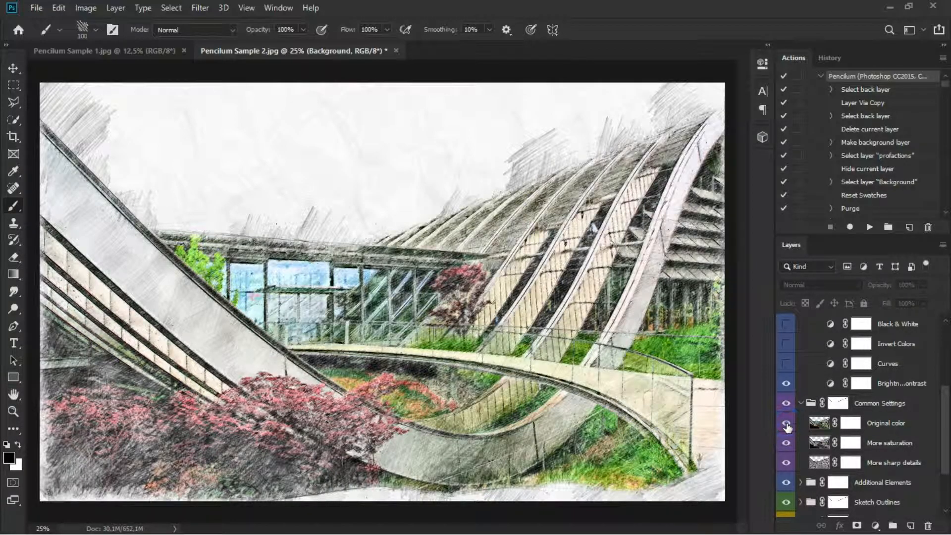
pyautogui.scroll(-3, 803, 410)
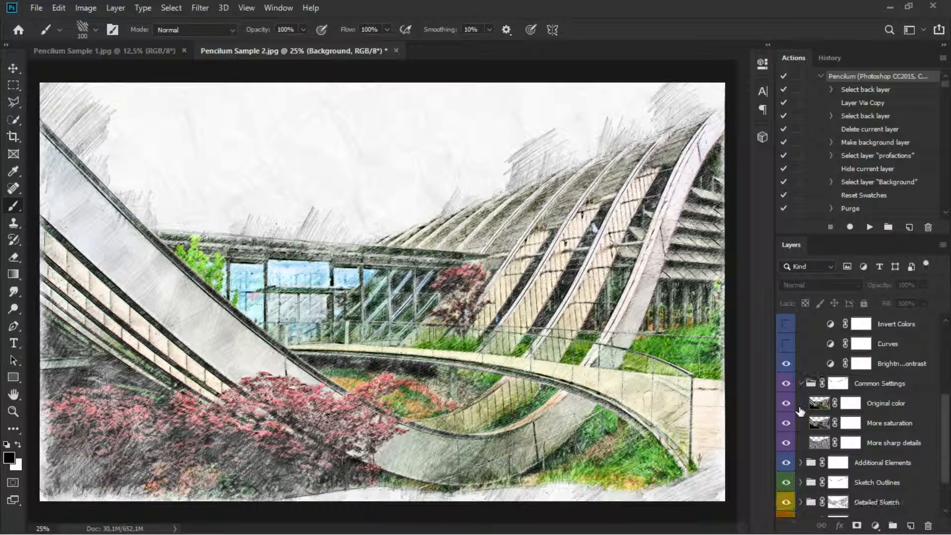
# Preview the effect of the More saturation layer and the Additional Elements group by toggling their visibility.
pyautogui.click(787, 383)
pyautogui.click(787, 383)
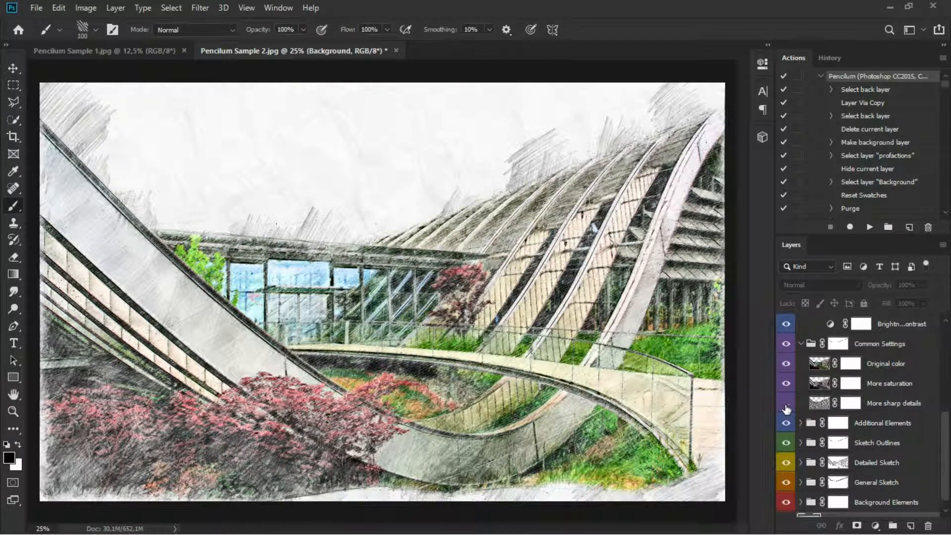
pyautogui.click(787, 423)
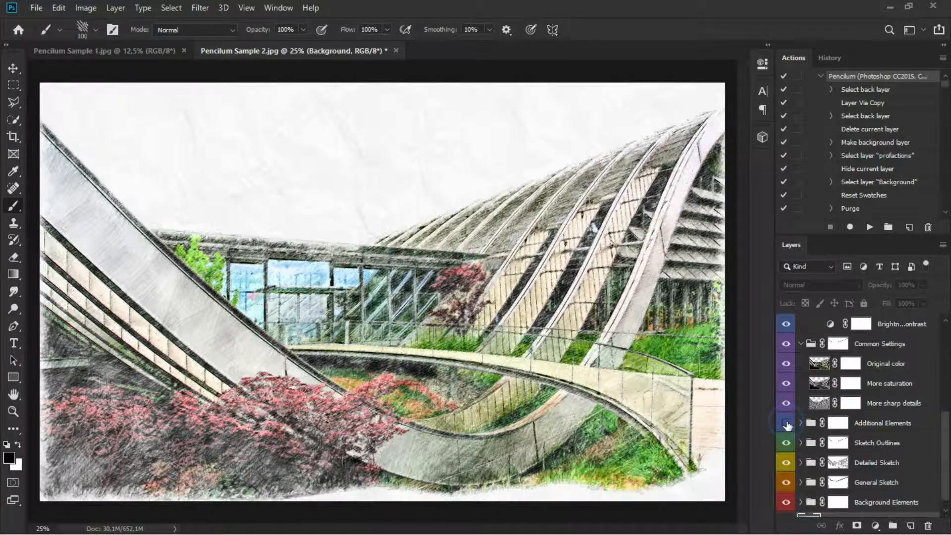
pyautogui.click(787, 423)
pyautogui.scroll(-1, 791, 426)
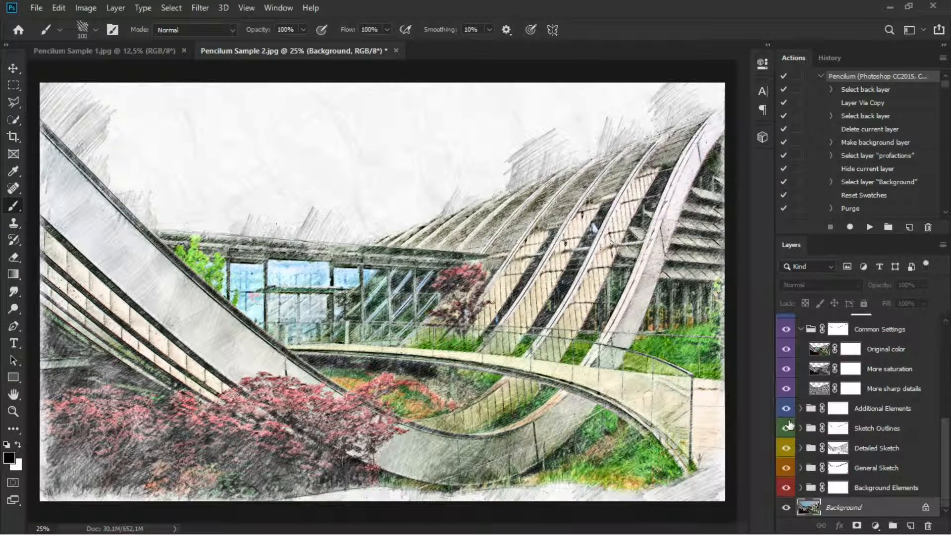
# Expand the Additional Elements group and preview its thin and thick hatching color layers.
pyautogui.click(801, 409)
pyautogui.scroll(-2, 790, 421)
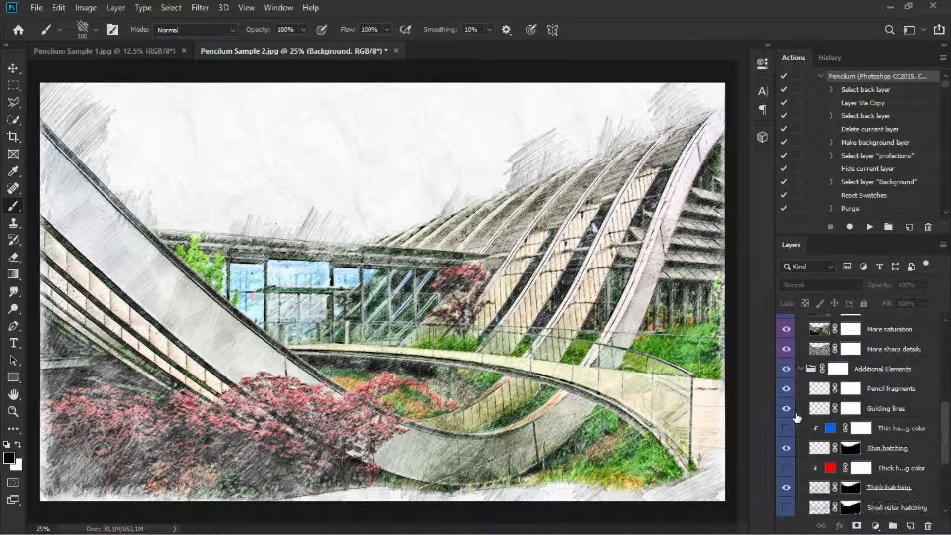
pyautogui.click(787, 428)
pyautogui.click(786, 468)
pyautogui.click(787, 468)
# Make the Small and Big outer hatching layers in Additional Elements visible, only previewing the Middle outer hatching layer.
pyautogui.scroll(-4, 790, 455)
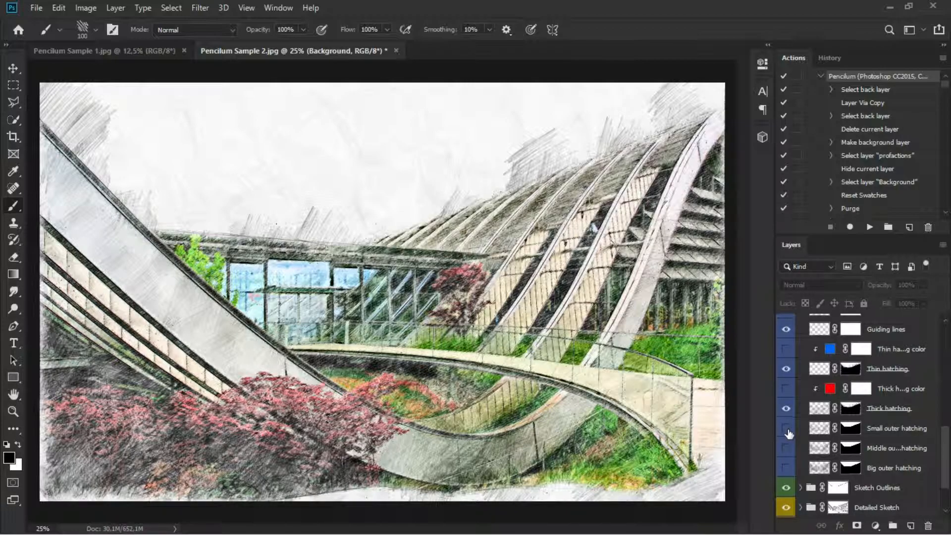
pyautogui.click(786, 428)
pyautogui.click(787, 428)
pyautogui.click(786, 429)
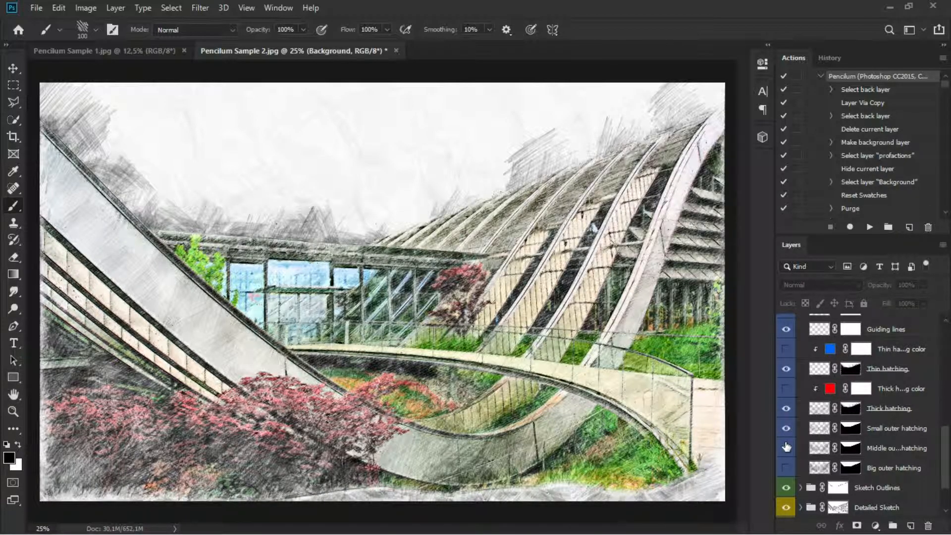
pyautogui.click(786, 447)
pyautogui.click(787, 448)
pyautogui.click(787, 468)
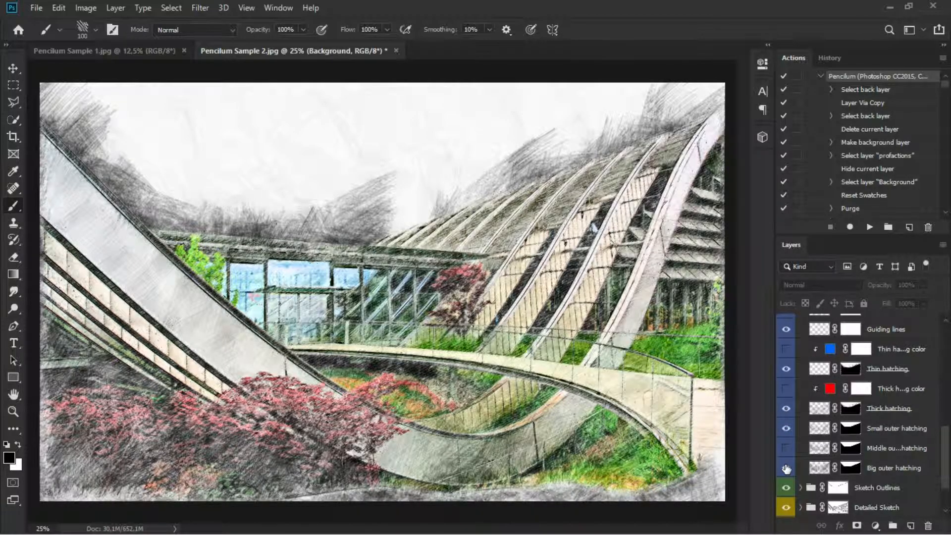
pyautogui.click(786, 468)
pyautogui.click(787, 467)
pyautogui.scroll(-2, 787, 464)
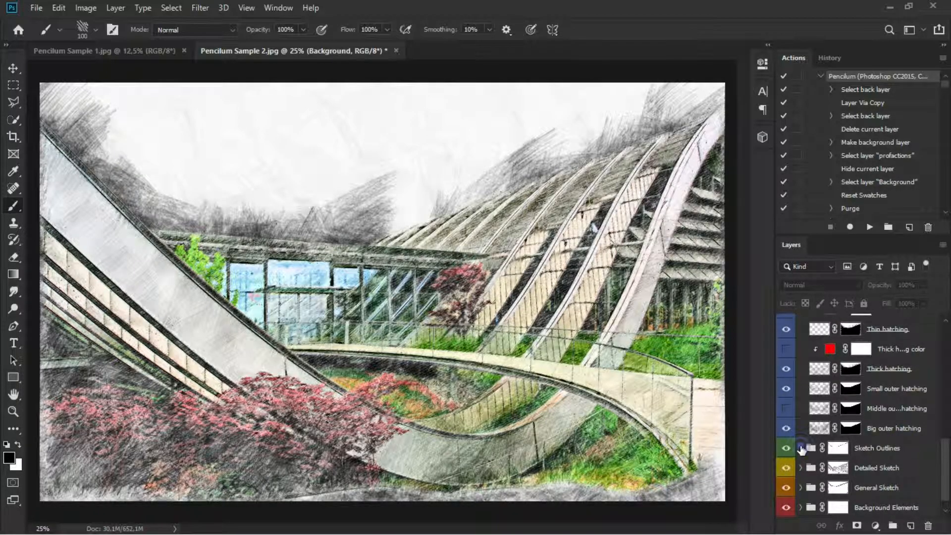
# Expand the Sketch Outlines group and preview the effect of the Sketch Outlines and Detailed Sketch groups.
pyautogui.click(801, 449)
pyautogui.scroll(-4, 792, 452)
pyautogui.click(786, 369)
pyautogui.click(786, 369)
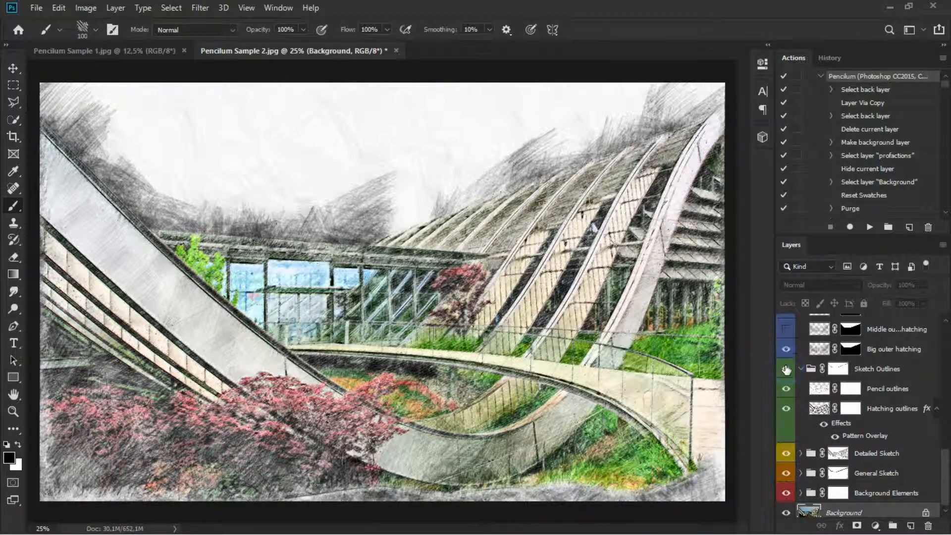
pyautogui.click(786, 453)
pyautogui.click(786, 453)
# Expand the General Sketch group, preview its effect by toggling its visibility, and collapse it again.
pyautogui.scroll(-1, 795, 460)
pyautogui.click(801, 468)
pyautogui.scroll(-4, 792, 436)
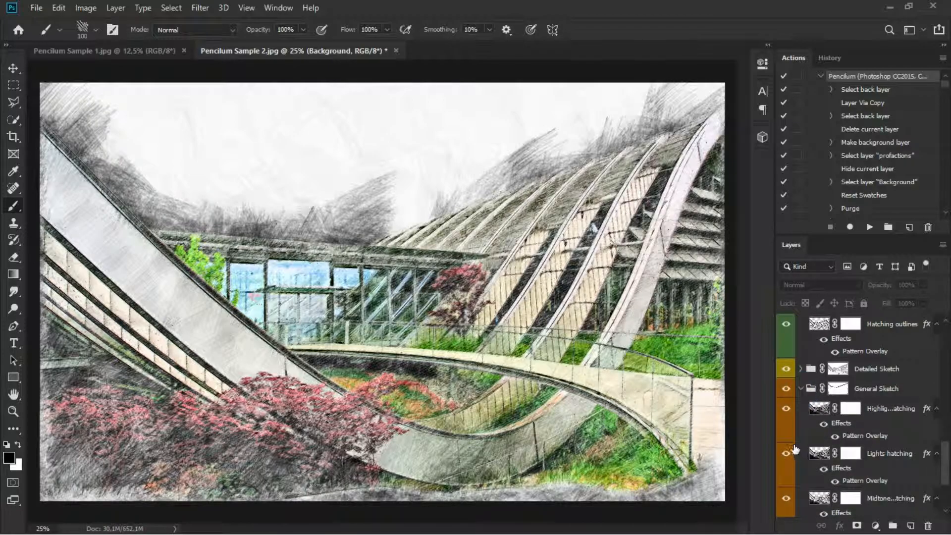
pyautogui.click(786, 388)
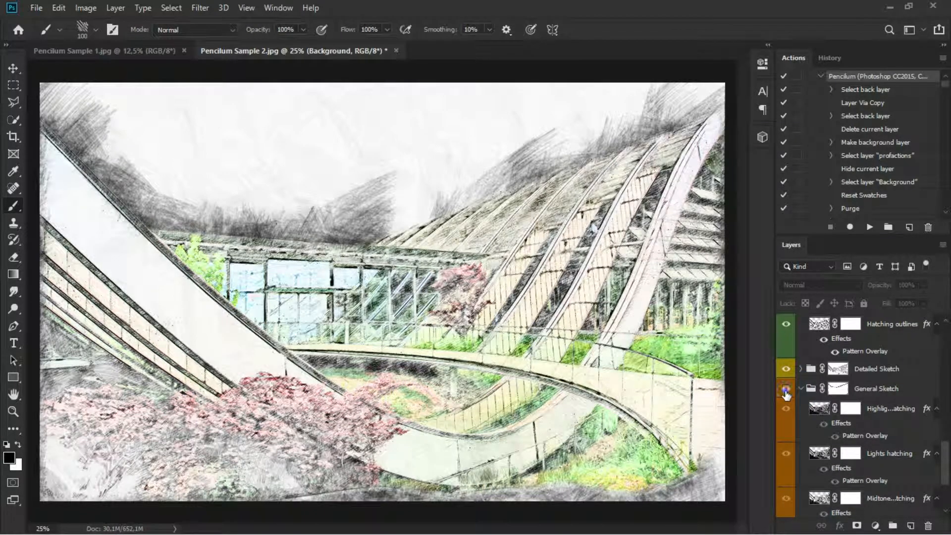
pyautogui.click(786, 388)
pyautogui.click(800, 388)
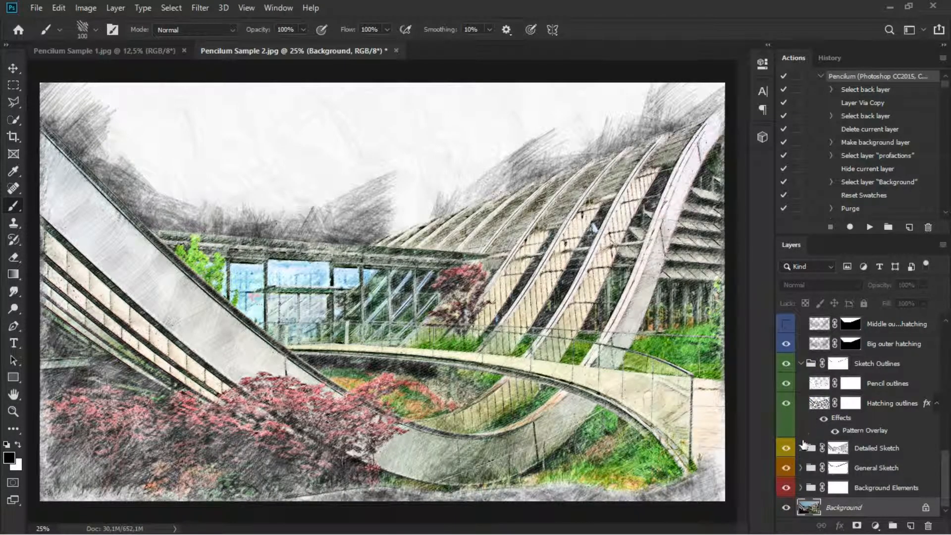
# Expand the Background Elements group and preview its effect by toggling its visibility.
pyautogui.click(801, 487)
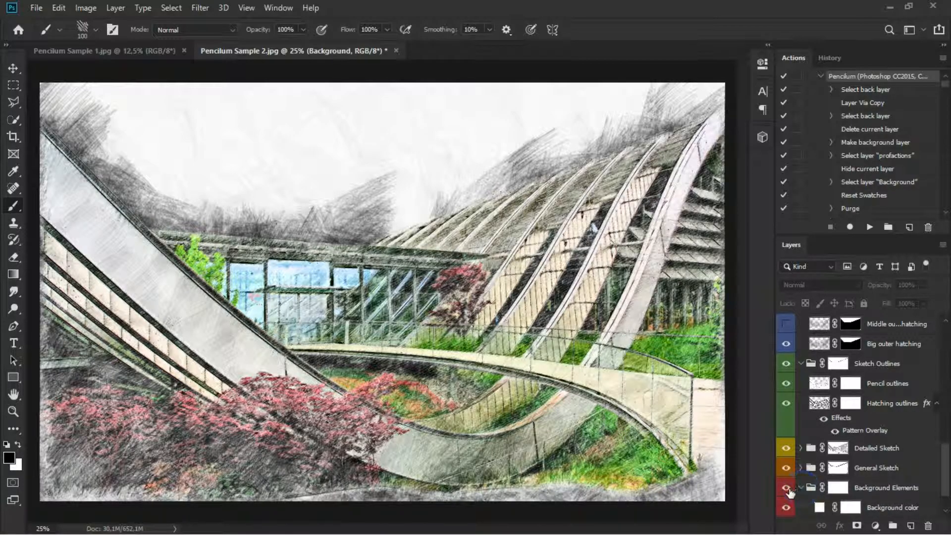
pyautogui.click(786, 488)
pyautogui.click(786, 489)
# Save the finished sketch as a JPEG named Pencilum Sample 2 after.jpg in the Pencilum folder.
pyautogui.click(35, 7)
pyautogui.click(29, 155)
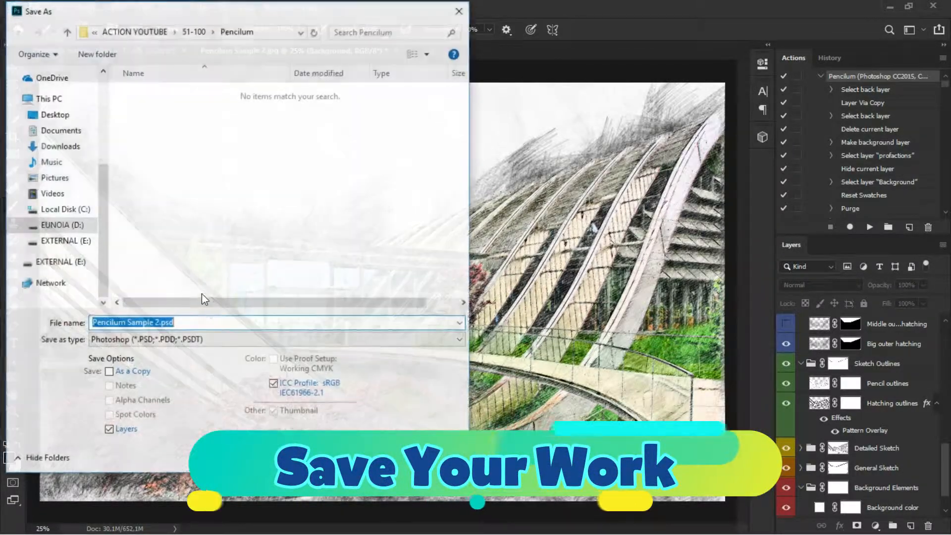
pyautogui.moveTo(179, 323); pyautogui.dragTo(154, 323)
pyautogui.write('2 after')
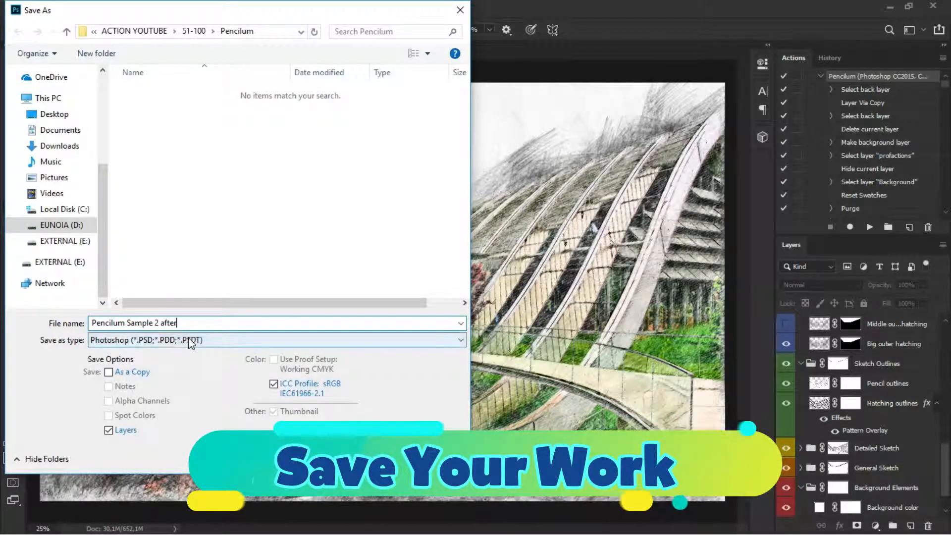
pyautogui.click(191, 342)
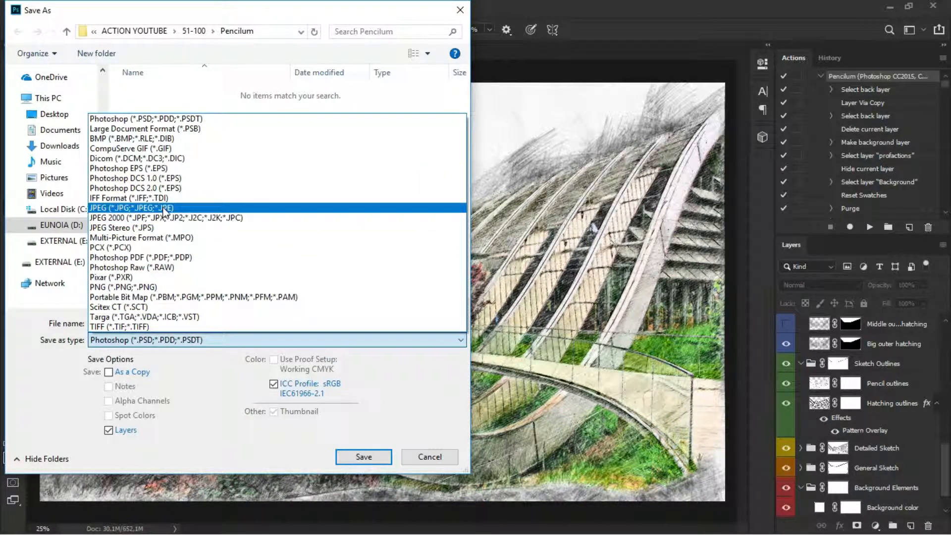
pyautogui.click(164, 208)
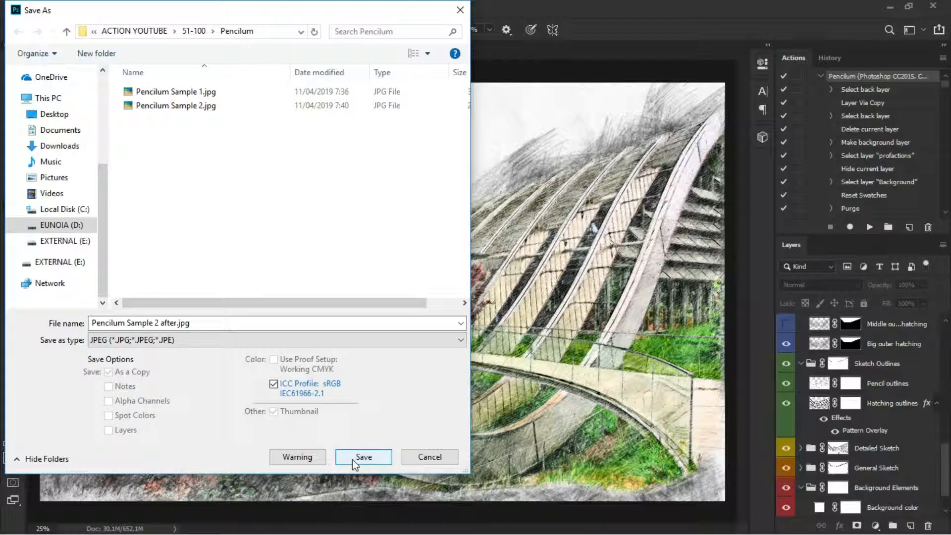
pyautogui.click(354, 459)
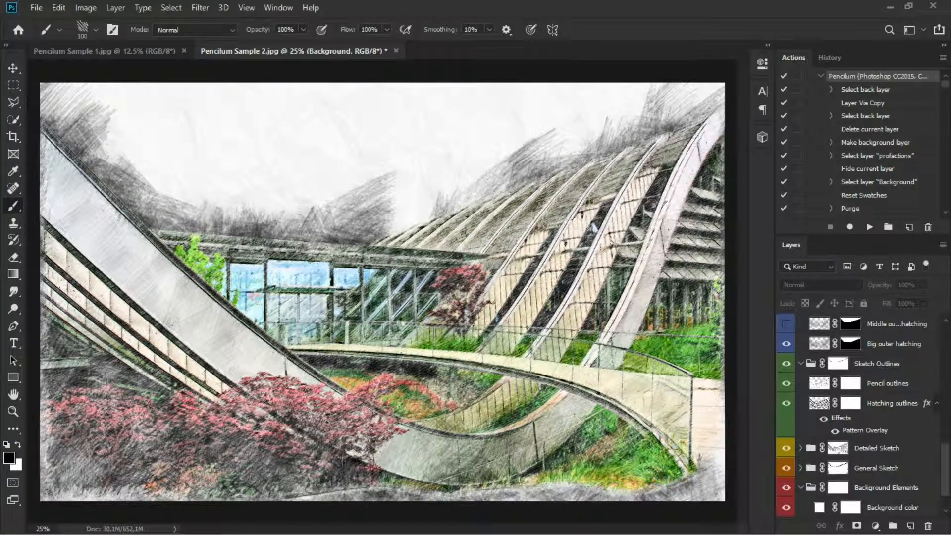
pyautogui.click(544, 128)
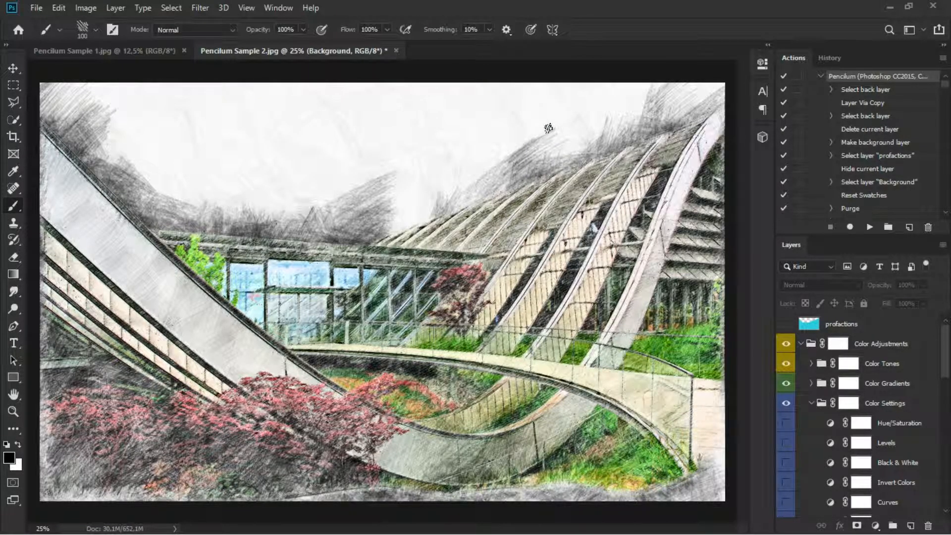
# Switch to Pencilum Sample 1.jpg and start selecting the building along the roof and left side with the Quick Selection tool.
pyautogui.click(121, 53)
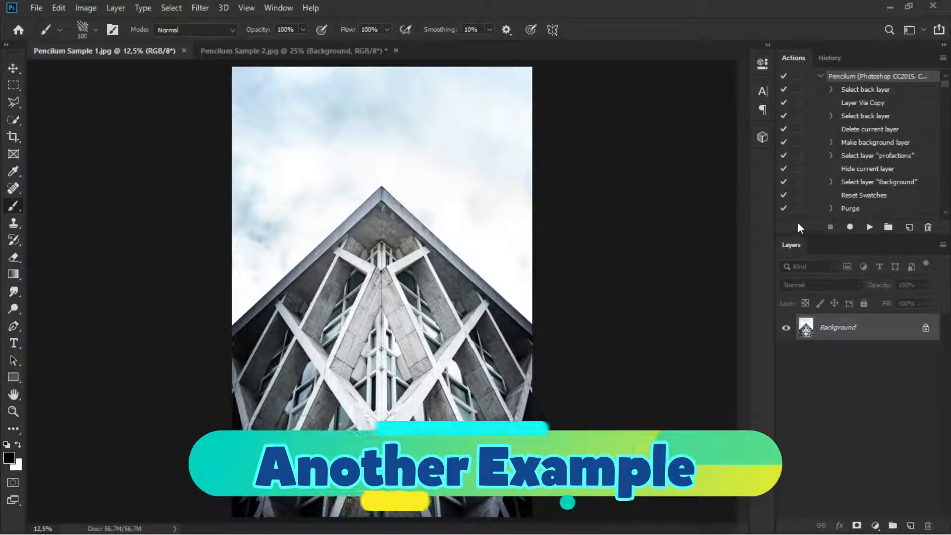
pyautogui.click(13, 121)
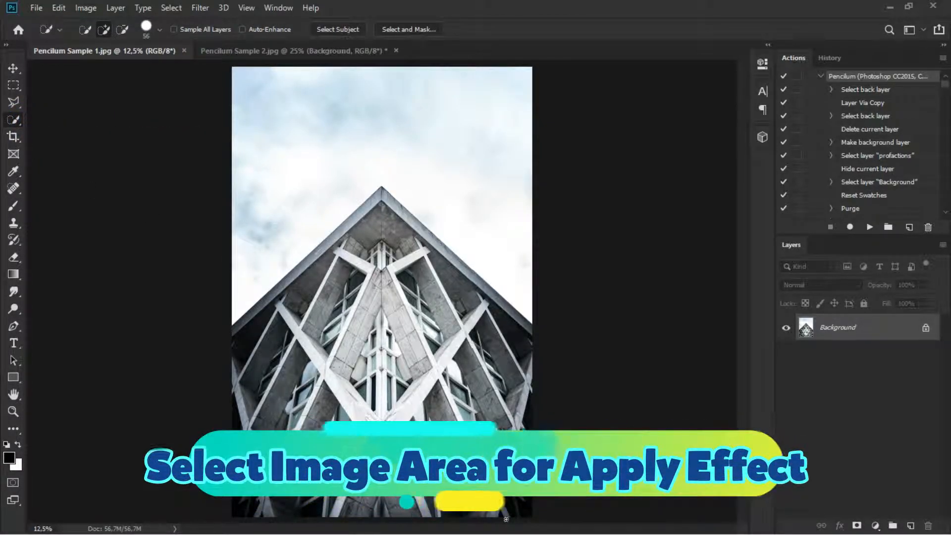
pyautogui.moveTo(539, 335); pyautogui.dragTo(507, 313)
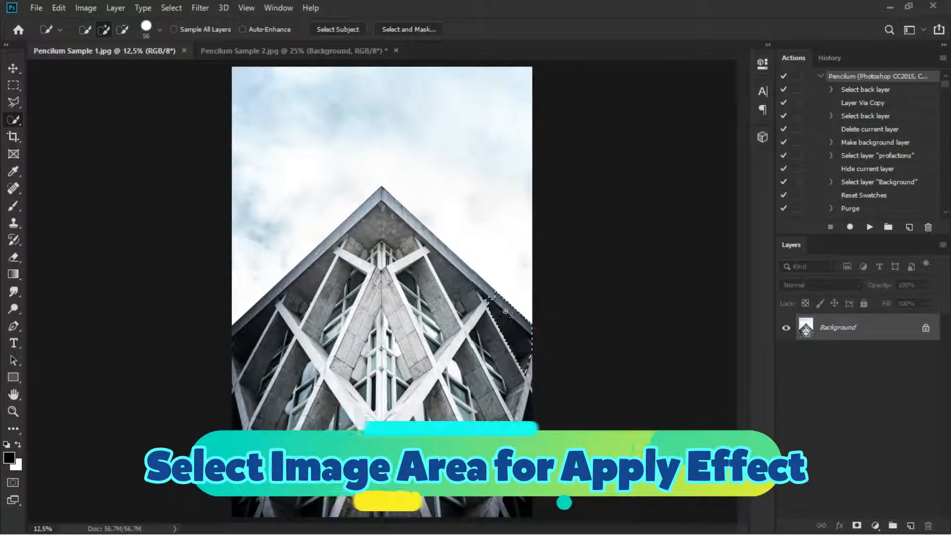
pyautogui.moveTo(473, 281)
pyautogui.mouseDown()
pyautogui.moveTo(391, 218)
pyautogui.moveTo(380, 192)
pyautogui.moveTo(355, 219)
pyautogui.mouseUp()
pyautogui.moveTo(306, 256); pyautogui.dragTo(287, 272)
pyautogui.moveTo(235, 392)
pyautogui.mouseDown()
pyautogui.moveTo(254, 463)
pyautogui.moveTo(386, 460)
pyautogui.moveTo(327, 446)
pyautogui.moveTo(232, 515)
pyautogui.mouseUp()
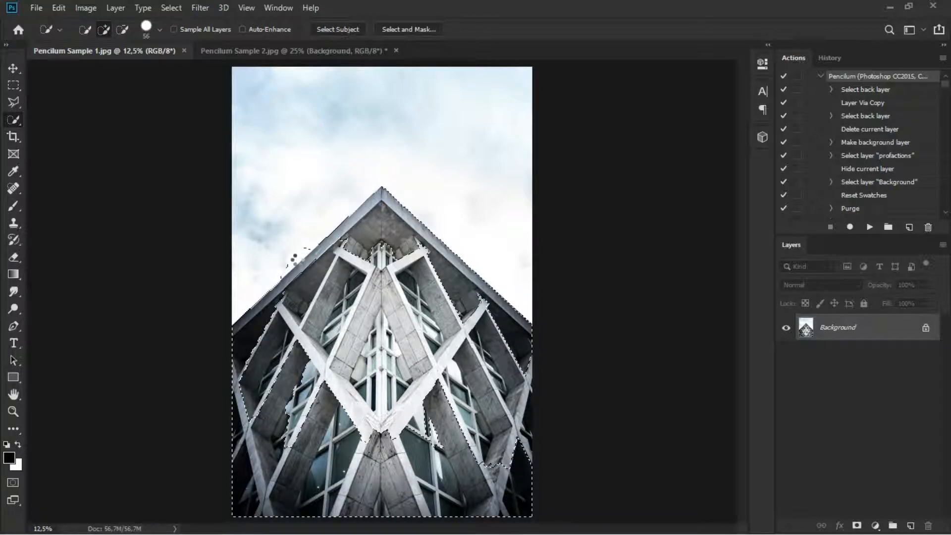
# Refine the selection along the left roof edge, enlarge the selection brush to 176 px and add the left-side beams and windows.
pyautogui.hotkey('ctrl', '+')
pyautogui.press('alt')
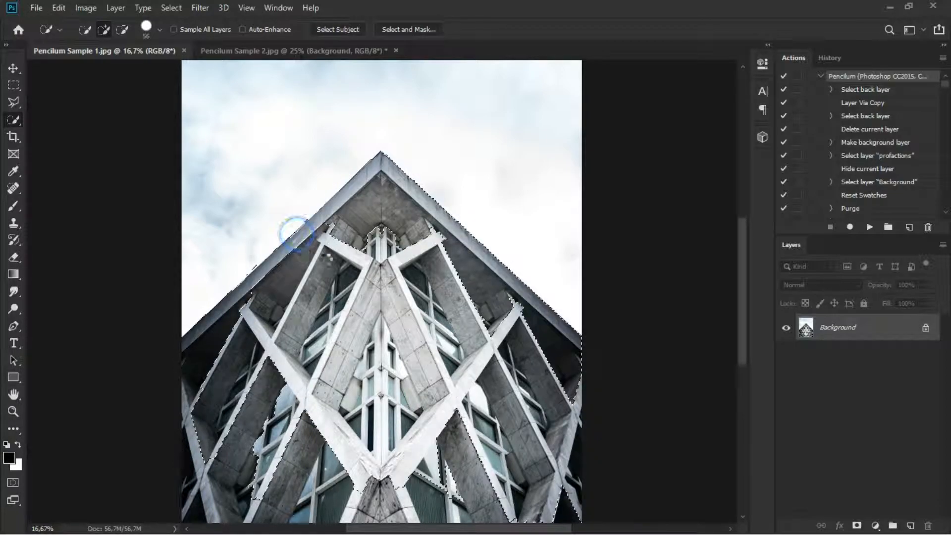
pyautogui.click(161, 29)
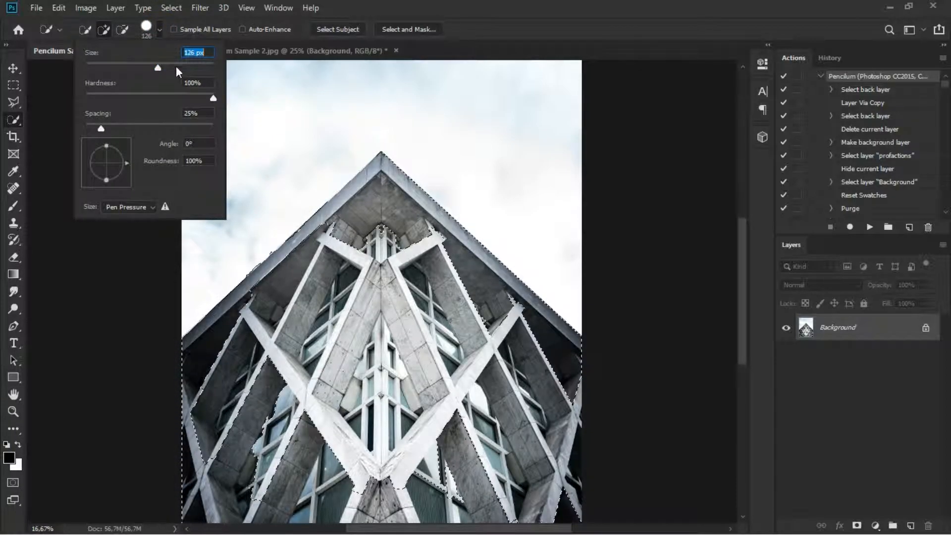
pyautogui.press('Return')
pyautogui.moveTo(342, 278)
pyautogui.mouseDown()
pyautogui.moveTo(317, 346)
pyautogui.moveTo(299, 482)
pyautogui.mouseUp()
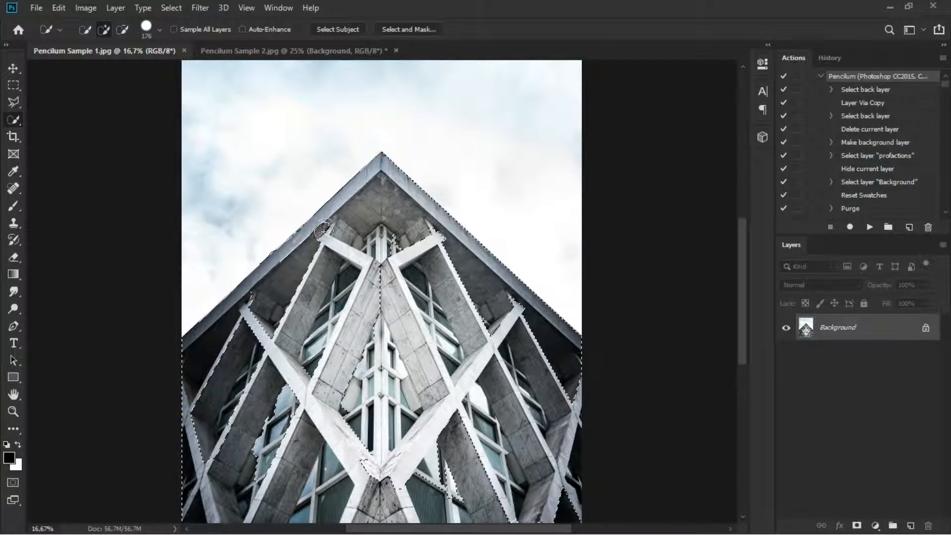
pyautogui.moveTo(269, 321); pyautogui.dragTo(212, 419)
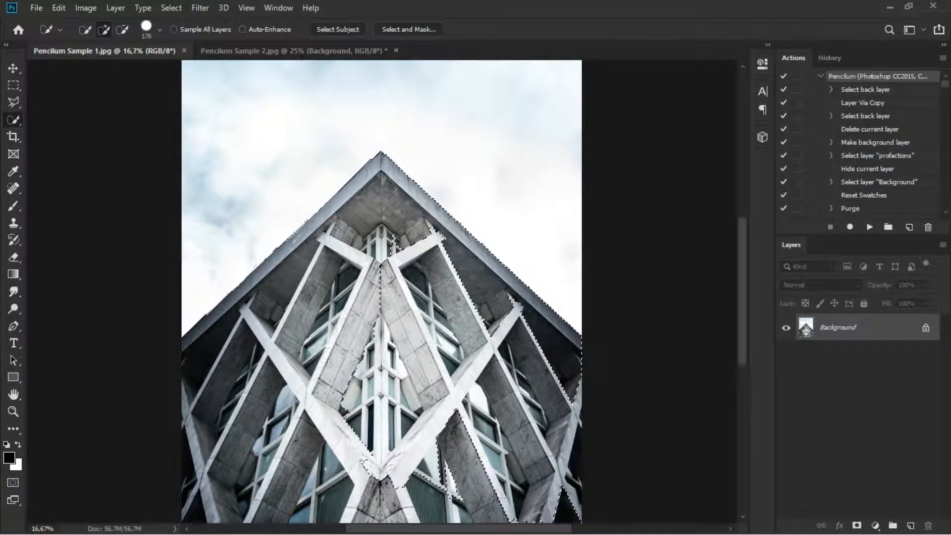
# Add the remaining central and right-side beams and windows so the selection covers the whole building.
pyautogui.moveTo(514, 355); pyautogui.dragTo(585, 407)
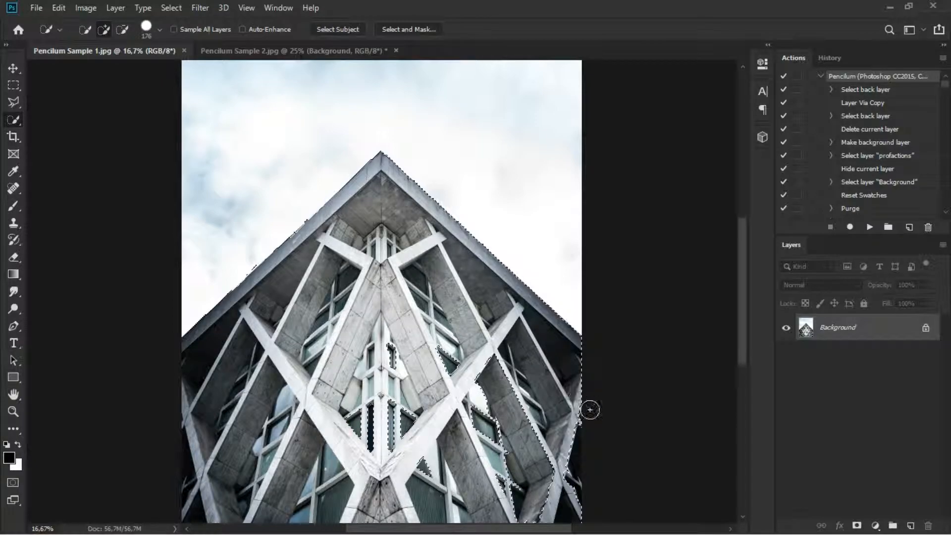
pyautogui.scroll(-5, 433, 244)
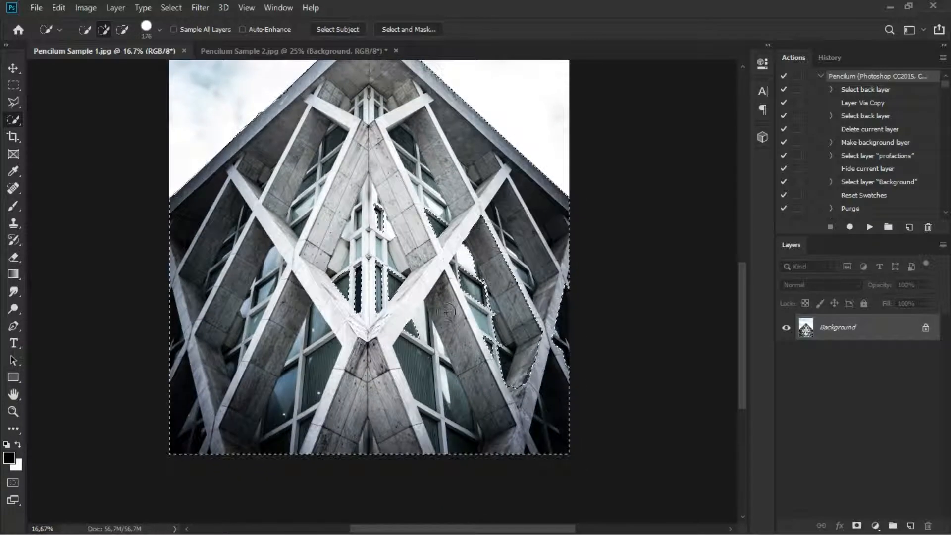
pyautogui.moveTo(380, 221)
pyautogui.mouseDown()
pyautogui.moveTo(457, 259)
pyautogui.moveTo(513, 307)
pyautogui.moveTo(572, 293)
pyautogui.mouseUp()
pyautogui.moveTo(430, 339); pyautogui.dragTo(496, 328)
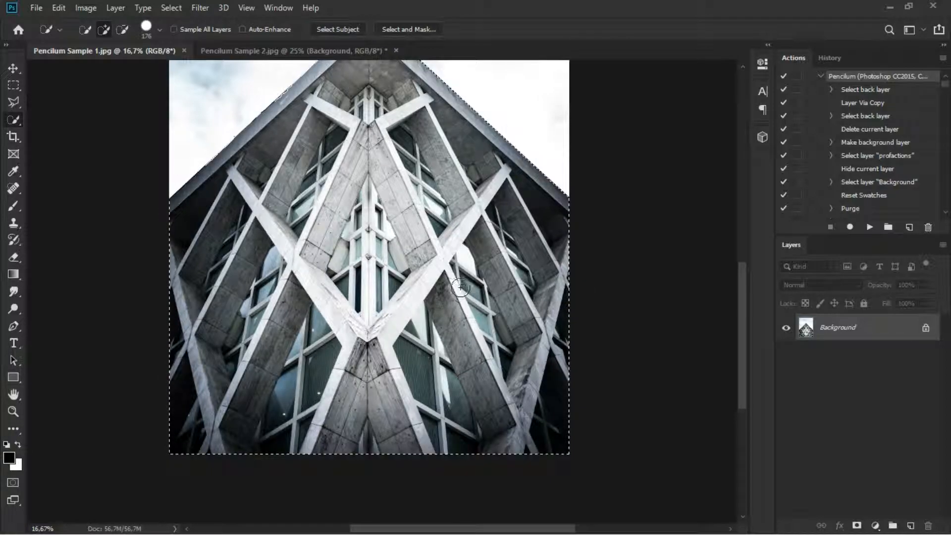
pyautogui.moveTo(452, 253); pyautogui.dragTo(471, 409)
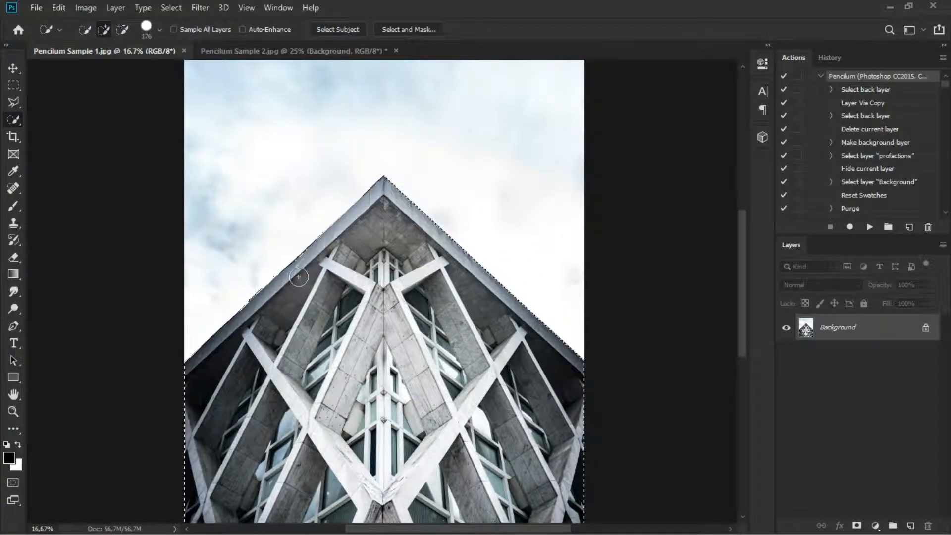
pyautogui.hotkey('ctrl', '+')
pyautogui.hotkey('ctrl', '+')
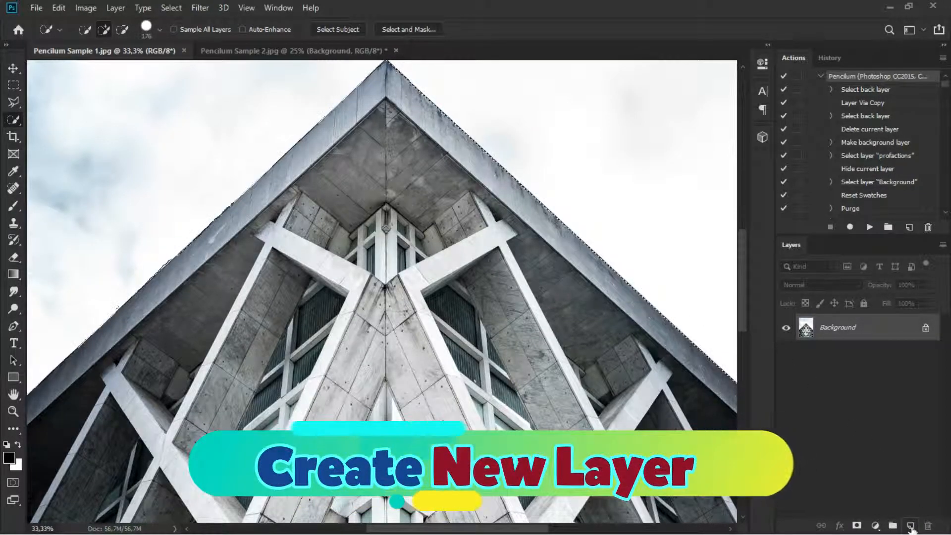
# Create a new layer above the Background and name it profactions.
pyautogui.click(911, 526)
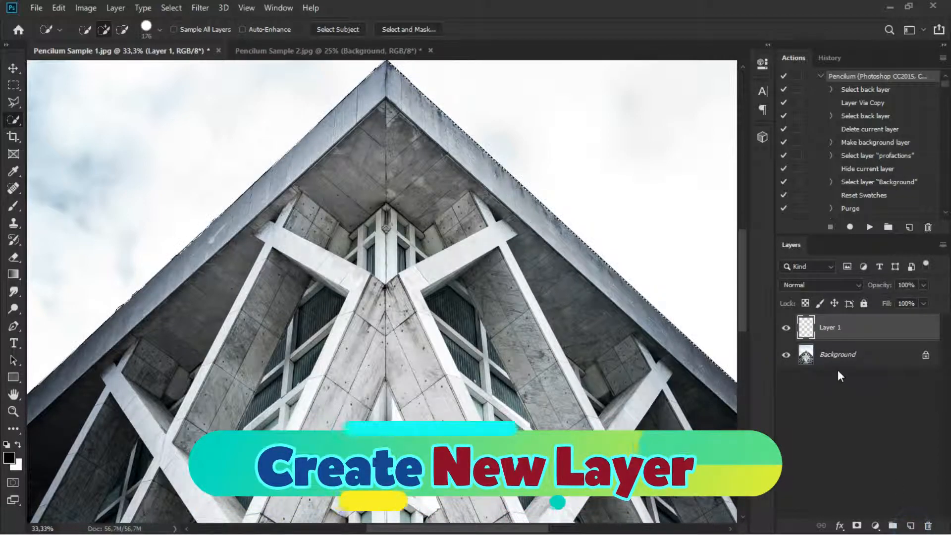
pyautogui.doubleClick(832, 327)
pyautogui.write('profactions')
pyautogui.press('Return')
pyautogui.press('p')
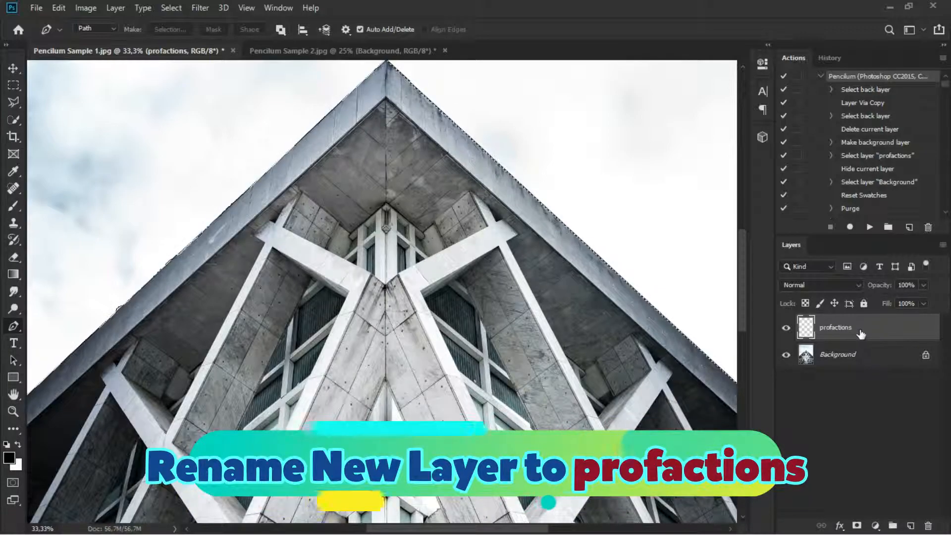
# Set up the Brush tool with the Hard Round tip at a size of 511 px.
pyautogui.click(13, 208)
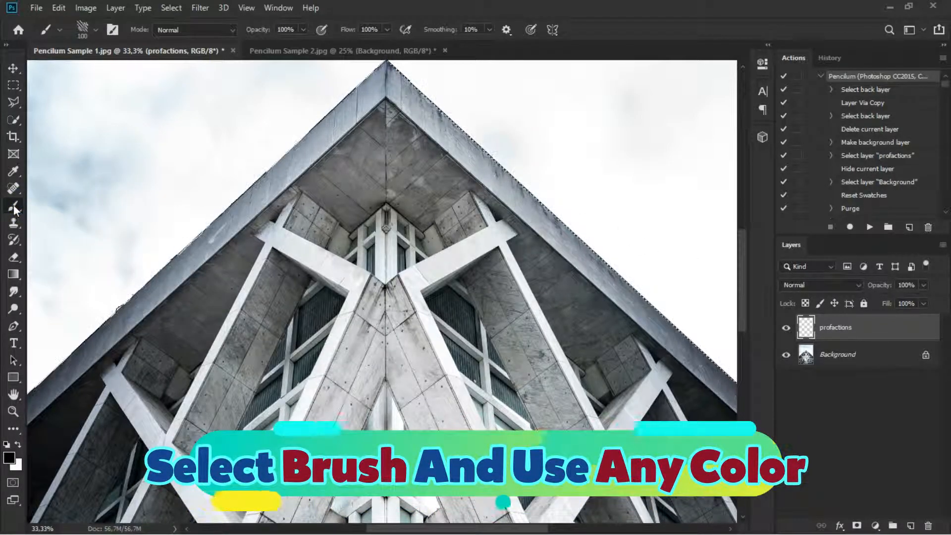
pyautogui.click(98, 30)
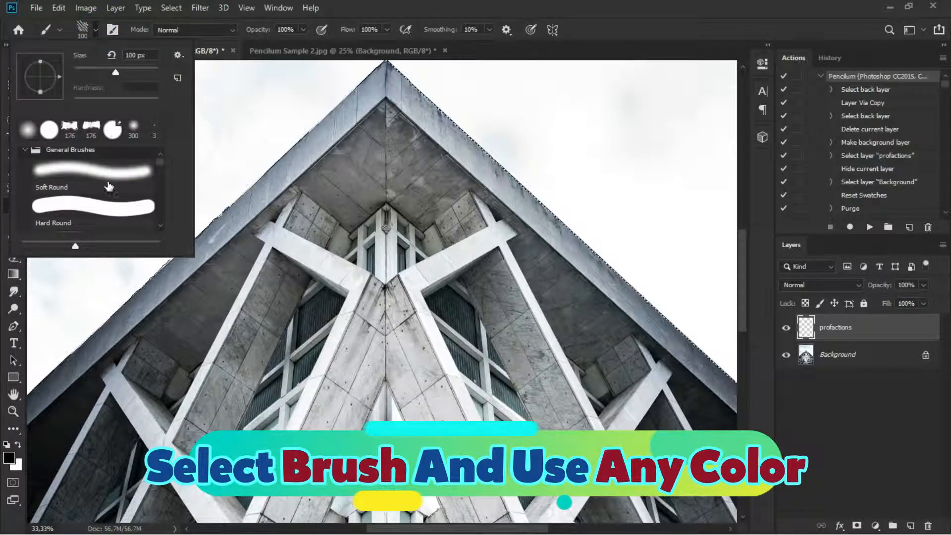
pyautogui.click(102, 206)
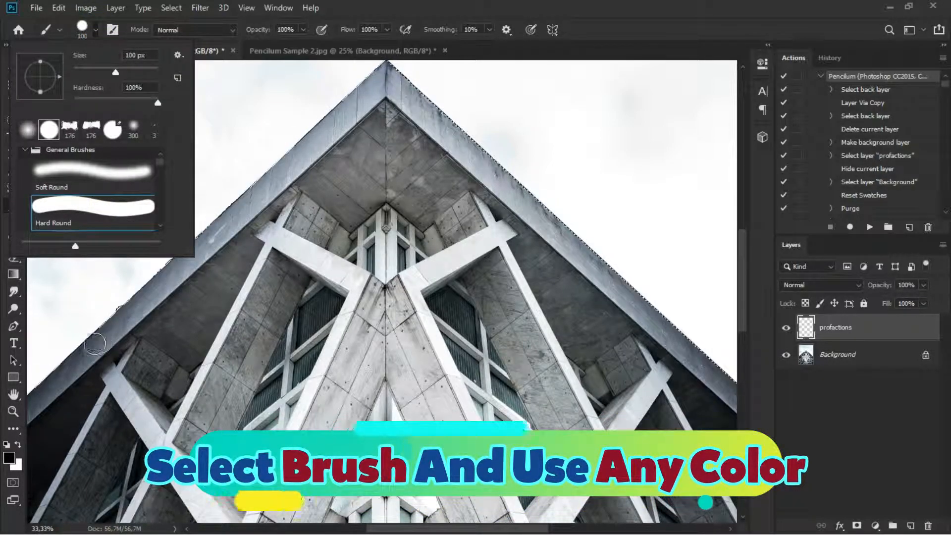
pyautogui.moveTo(126, 72); pyautogui.dragTo(144, 72)
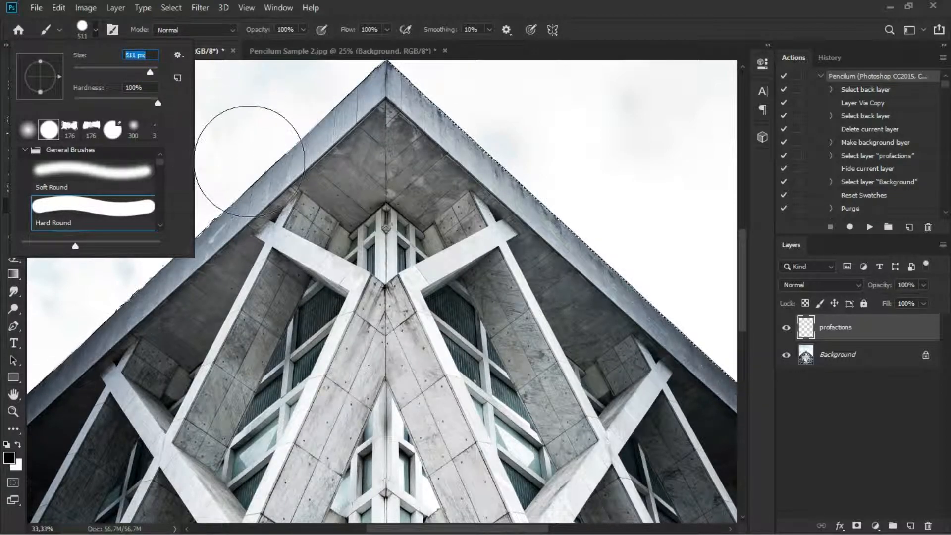
# Set the foreground color to bright green 09ea73.
pyautogui.click(8, 460)
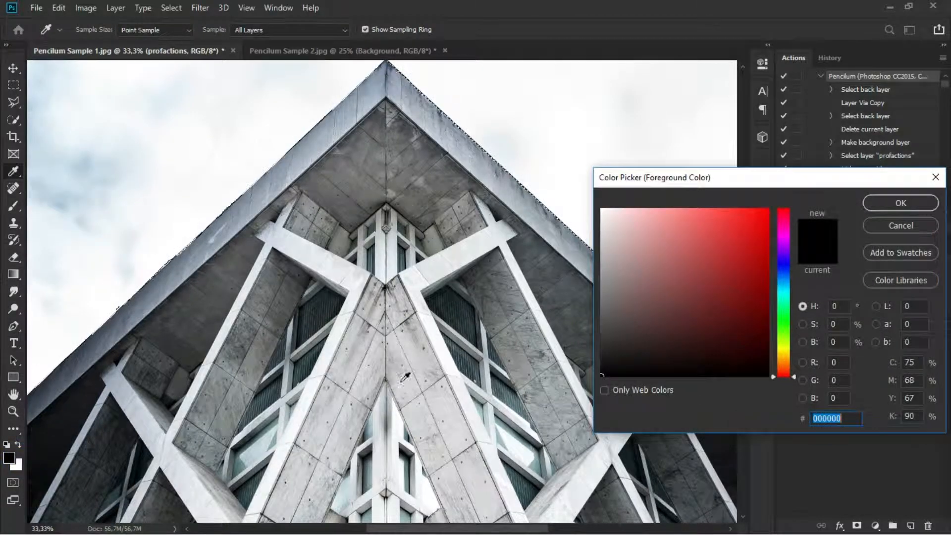
pyautogui.click(784, 308)
pyautogui.click(762, 223)
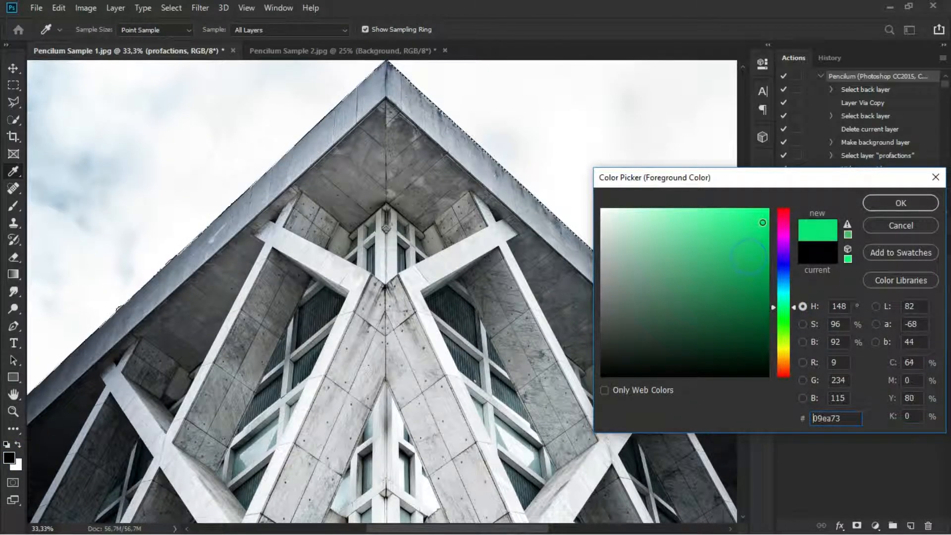
pyautogui.click(890, 203)
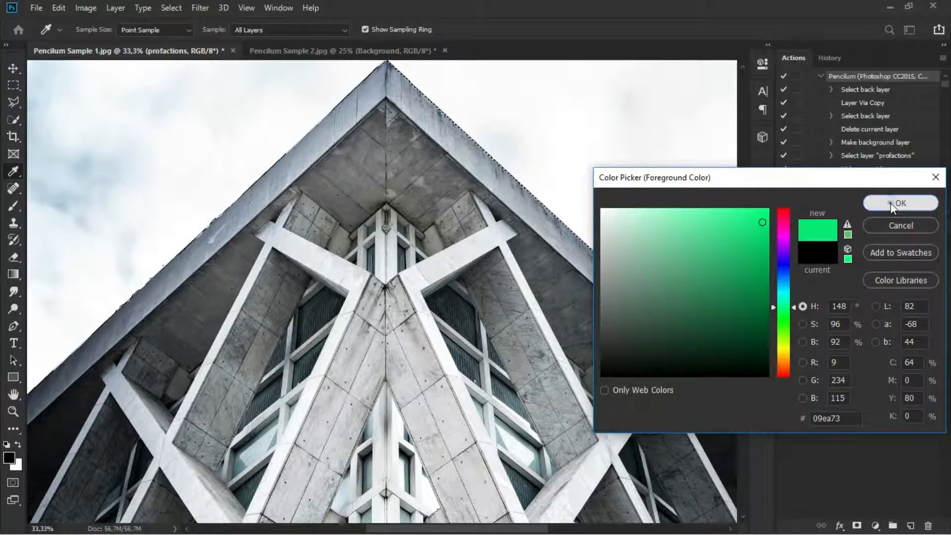
# Paint the entire building selection green on the profactions layer.
pyautogui.scroll(-2, 382, 276)
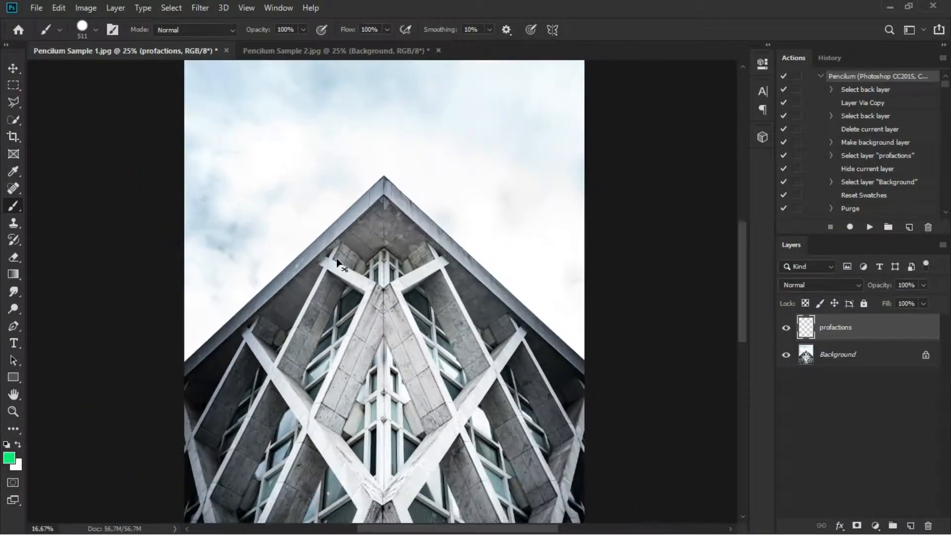
pyautogui.scroll(-1, 358, 231)
pyautogui.moveTo(393, 196)
pyautogui.mouseDown()
pyautogui.moveTo(240, 327)
pyautogui.moveTo(244, 502)
pyautogui.moveTo(517, 511)
pyautogui.moveTo(517, 327)
pyautogui.moveTo(449, 260)
pyautogui.moveTo(393, 234)
pyautogui.moveTo(499, 339)
pyautogui.moveTo(389, 255)
pyautogui.moveTo(233, 356)
pyautogui.moveTo(365, 291)
pyautogui.moveTo(266, 376)
pyautogui.moveTo(388, 308)
pyautogui.moveTo(504, 380)
pyautogui.moveTo(325, 361)
pyautogui.moveTo(340, 378)
pyautogui.moveTo(509, 381)
pyautogui.moveTo(248, 414)
pyautogui.moveTo(510, 421)
pyautogui.moveTo(396, 450)
pyautogui.moveTo(251, 464)
pyautogui.moveTo(489, 487)
pyautogui.moveTo(467, 444)
pyautogui.mouseUp()
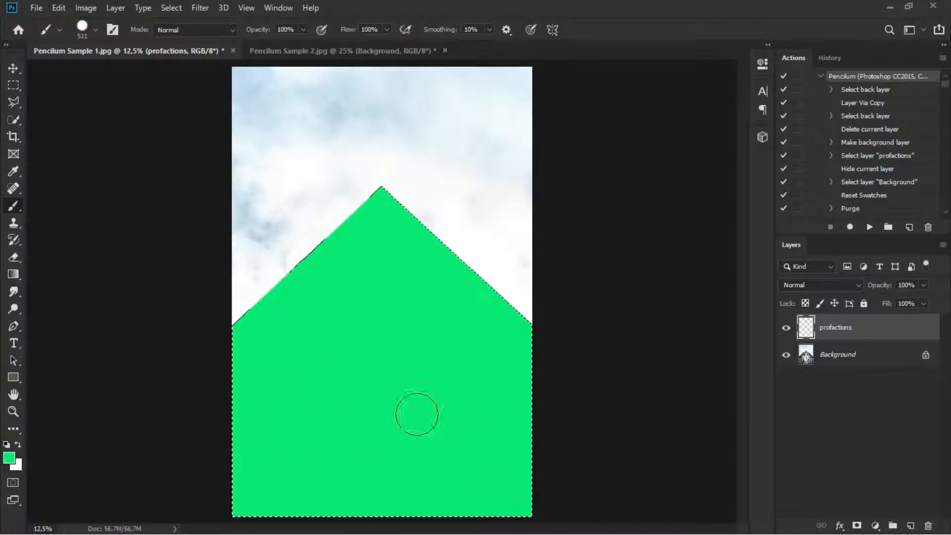
# Deselect the green building selection with the Rectangular Marquee tool.
pyautogui.click(15, 86)
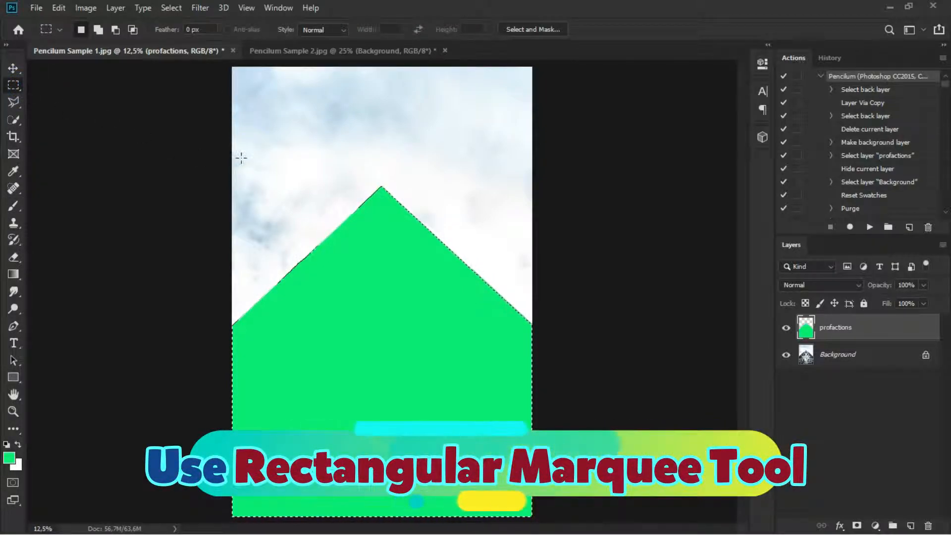
pyautogui.hotkey('ctrl', '+')
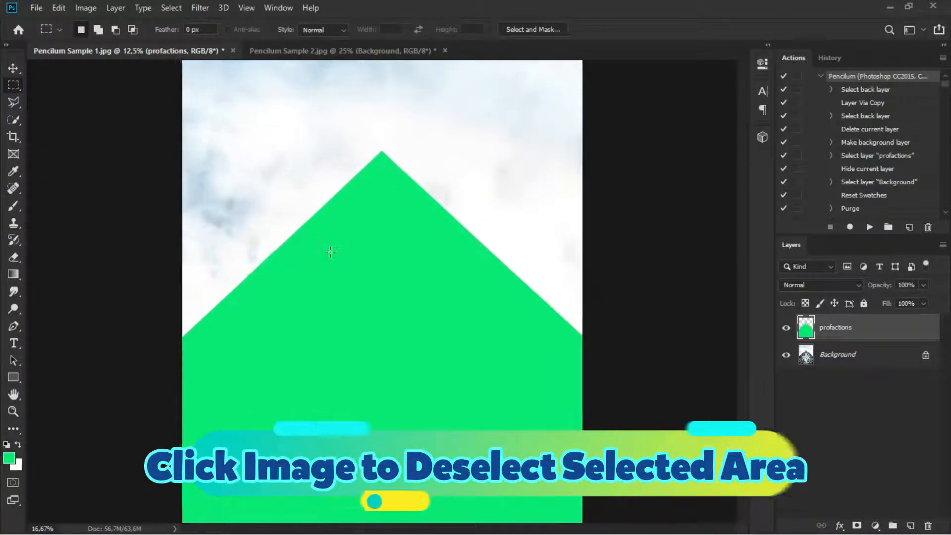
pyautogui.moveTo(401, 336); pyautogui.dragTo(416, 272)
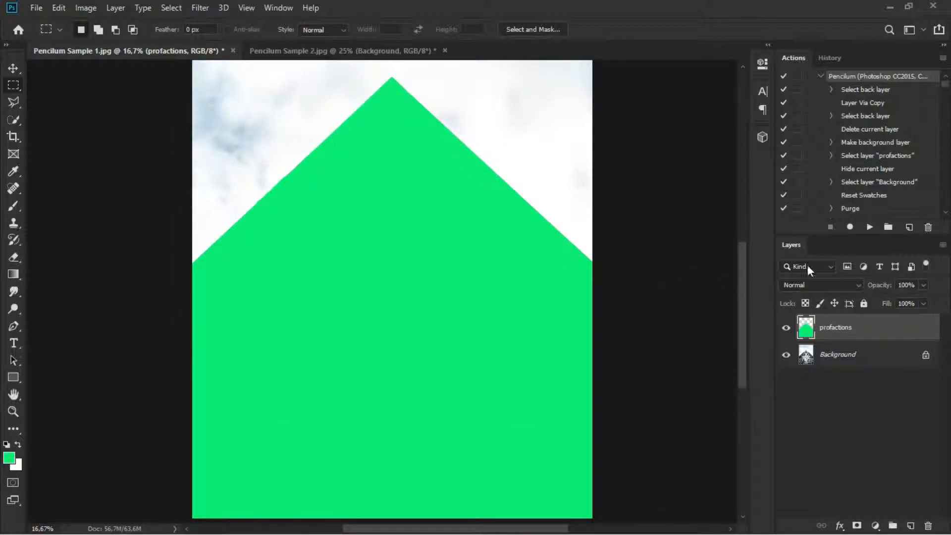
# Play the Pencilum action for Photoshop CC2015 on the Pencilum Sample 1 document.
pyautogui.scroll(2, 828, 119)
pyautogui.click(821, 117)
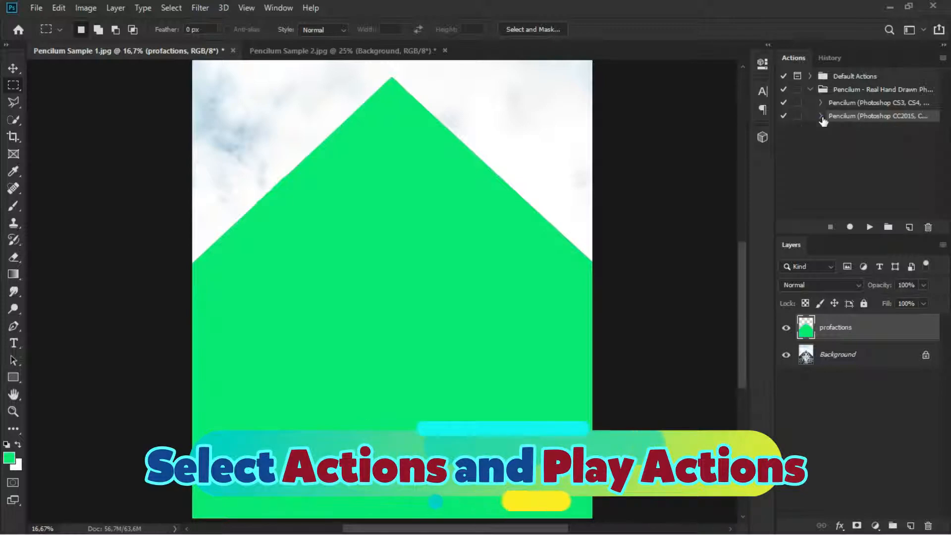
pyautogui.click(820, 118)
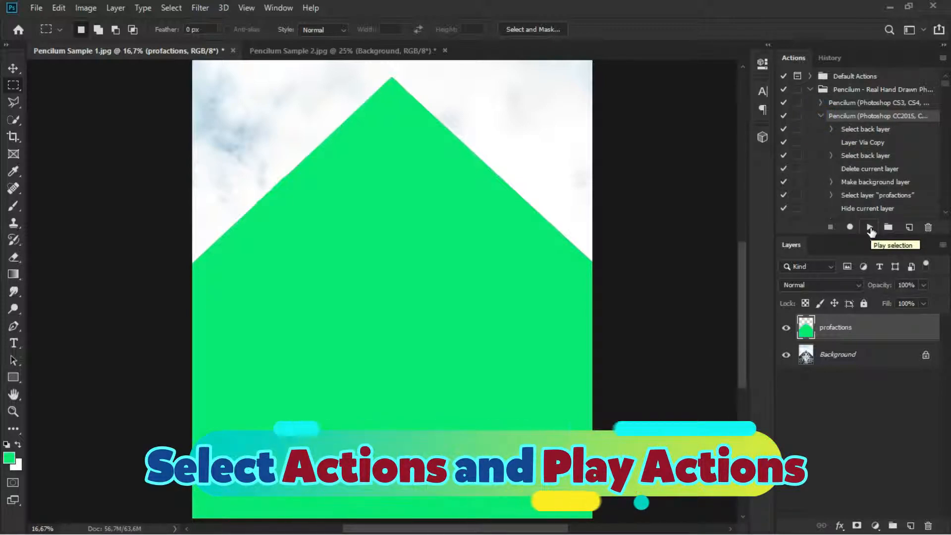
pyautogui.click(869, 227)
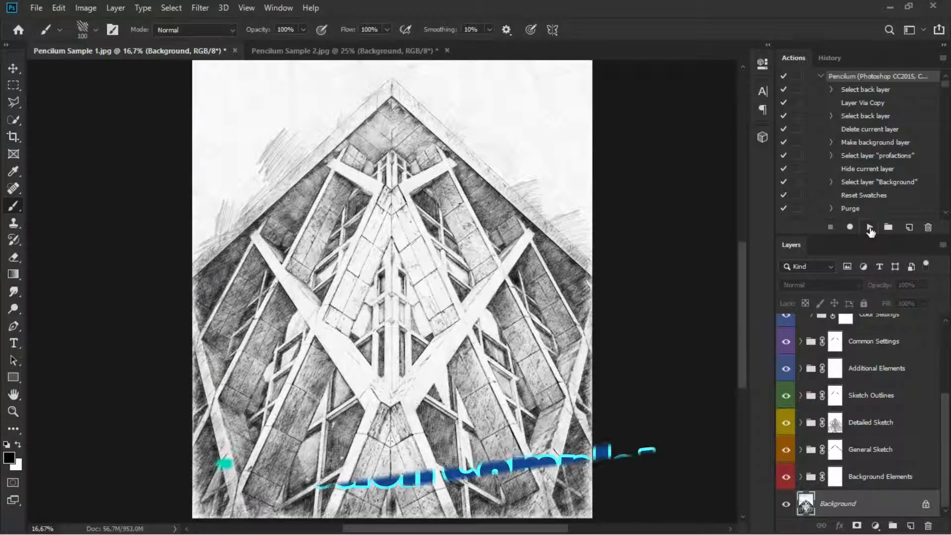
# Preview the effect of the Original color layer in the Common Settings group by briefly switching its visibility.
pyautogui.scroll(3, 856, 381)
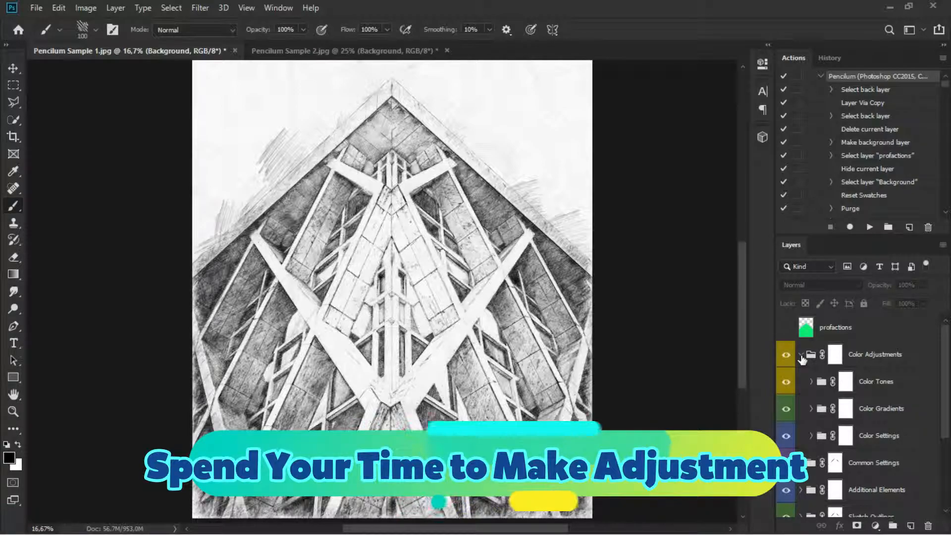
pyautogui.click(801, 354)
pyautogui.click(801, 381)
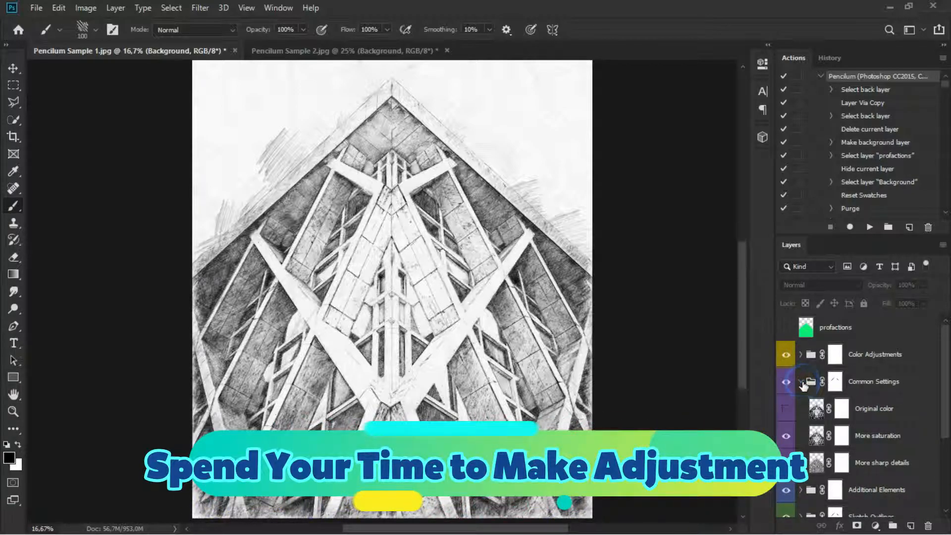
pyautogui.click(787, 409)
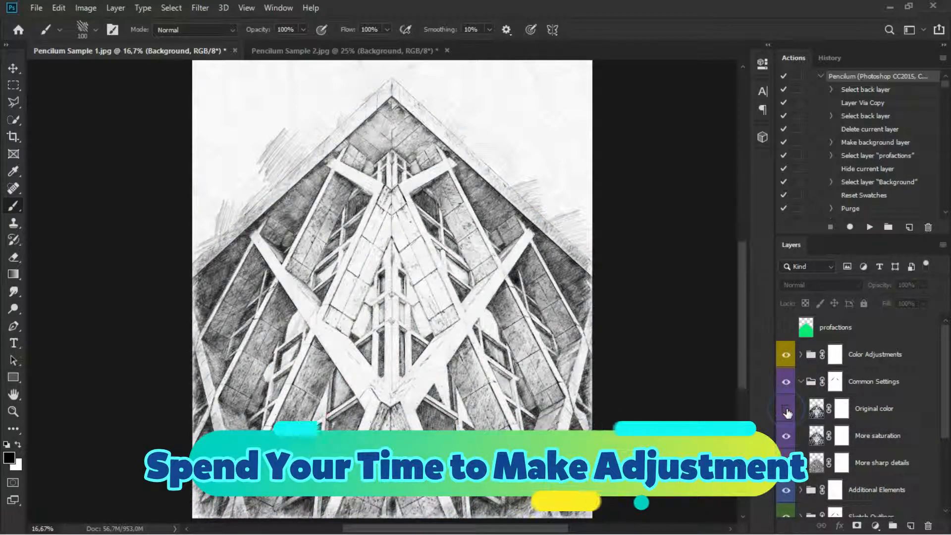
pyautogui.click(787, 409)
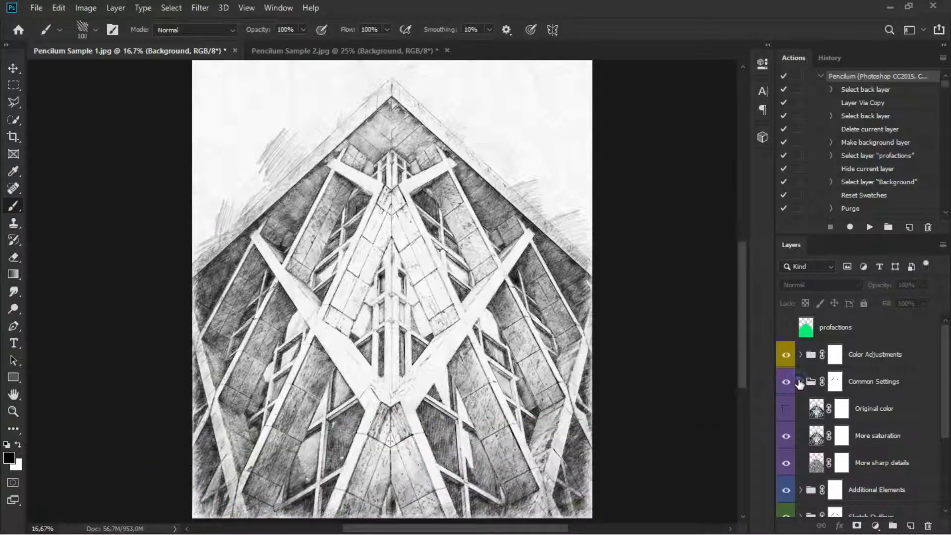
# Preview the Thin hatching color layer in the Additional Elements group by switching its visibility on and off.
pyautogui.click(799, 382)
pyautogui.click(800, 409)
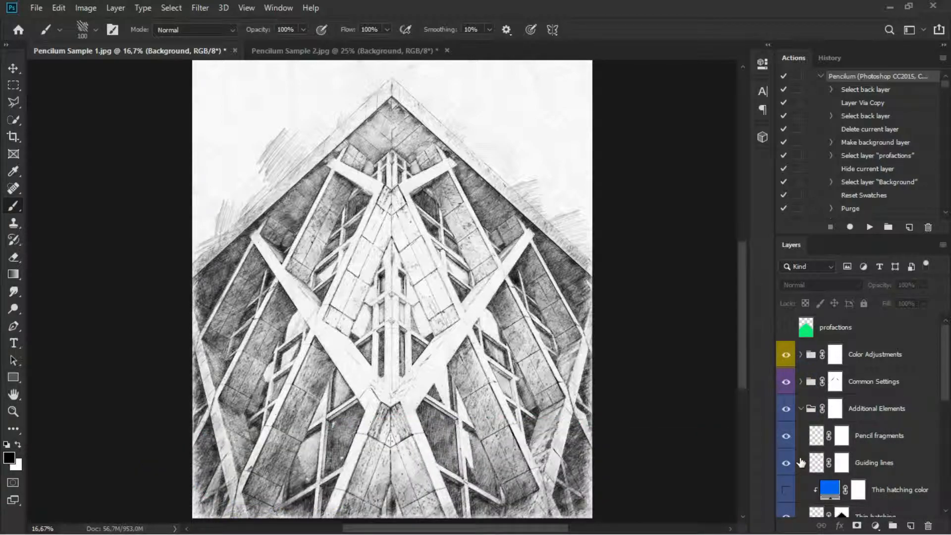
pyautogui.click(787, 489)
pyautogui.click(787, 489)
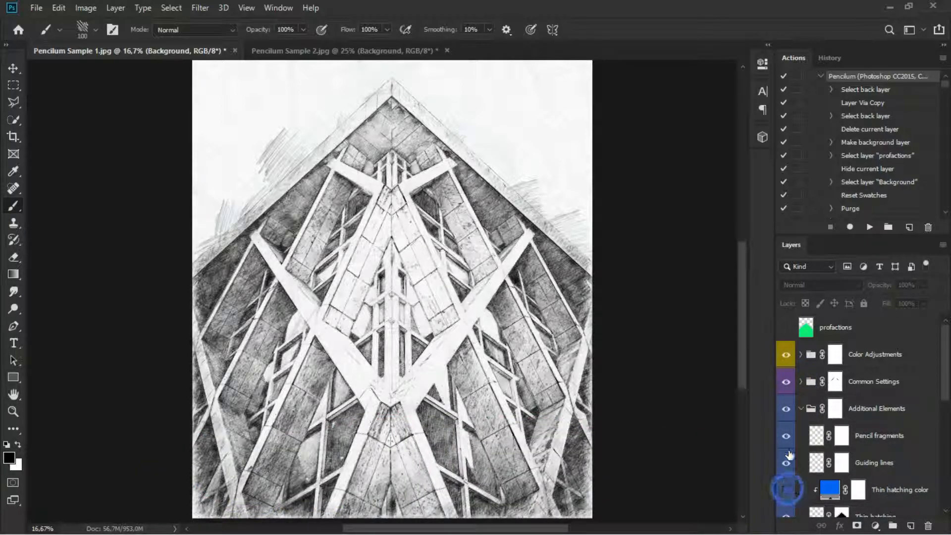
pyautogui.click(800, 409)
# Examine the layers inside the Sketch Outlines, Detailed Sketch and General Sketch groups.
pyautogui.click(800, 437)
pyautogui.scroll(-2, 801, 431)
pyautogui.scroll(-1, 801, 393)
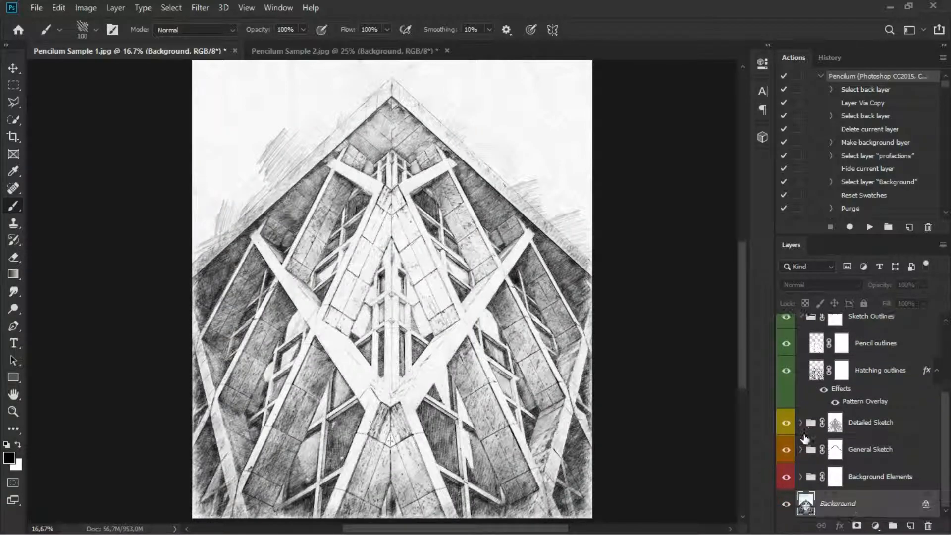
pyautogui.click(801, 432)
pyautogui.scroll(-2, 804, 422)
pyautogui.scroll(-4, 804, 422)
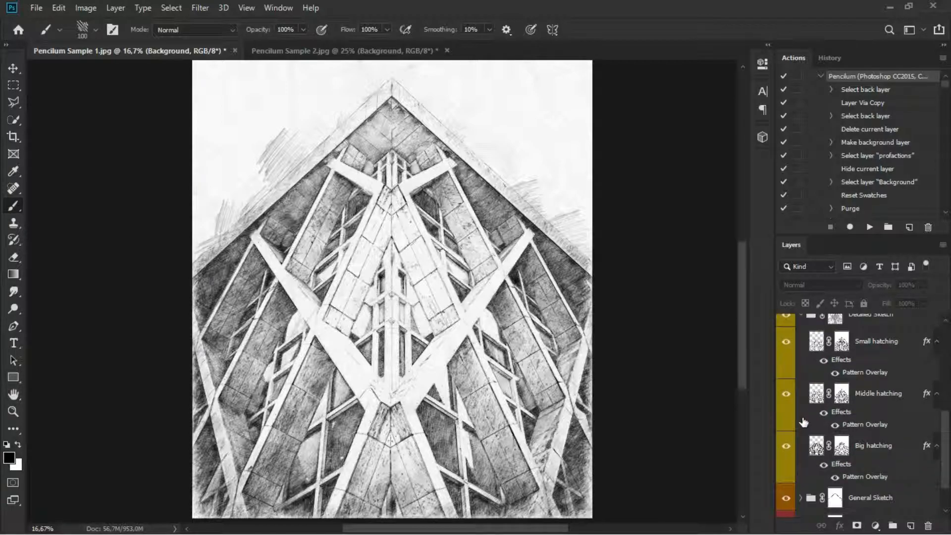
pyautogui.click(800, 450)
pyautogui.scroll(-4, 802, 448)
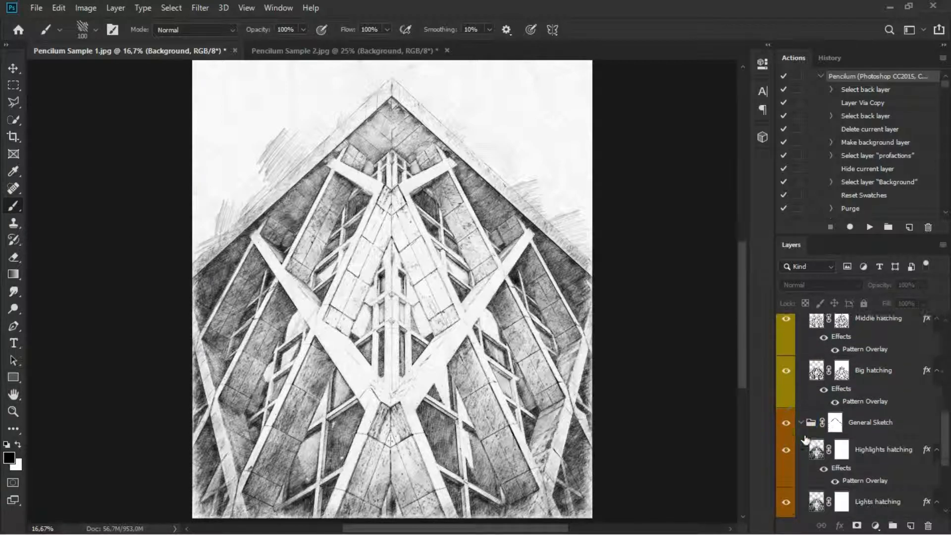
pyautogui.click(786, 342)
pyautogui.click(786, 342)
pyautogui.click(800, 342)
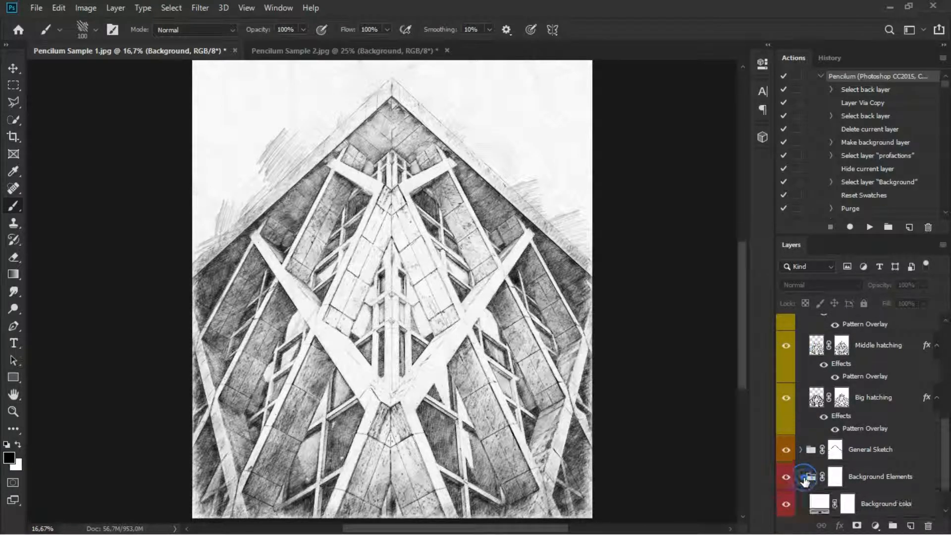
# Hide the Background color layer in the Background Elements group.
pyautogui.click(801, 476)
pyautogui.click(786, 449)
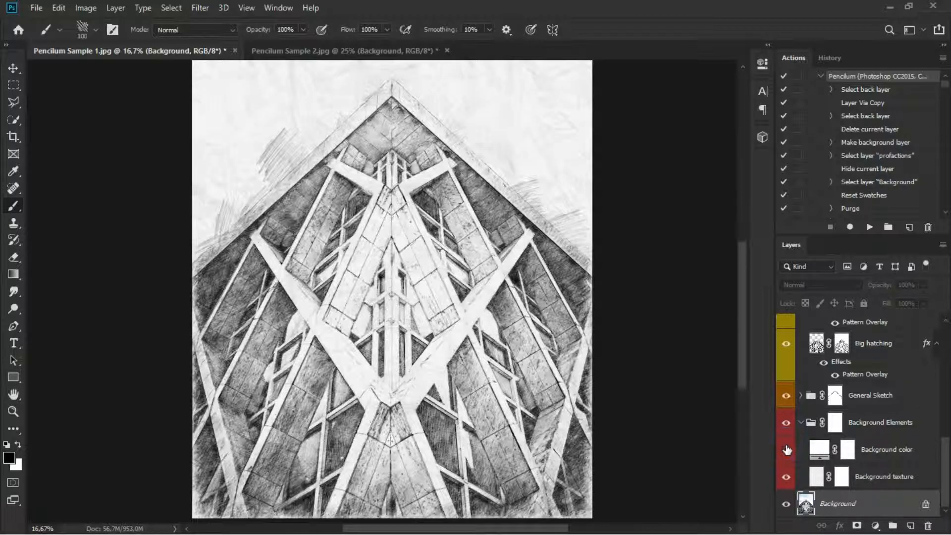
pyautogui.click(786, 449)
pyautogui.click(786, 449)
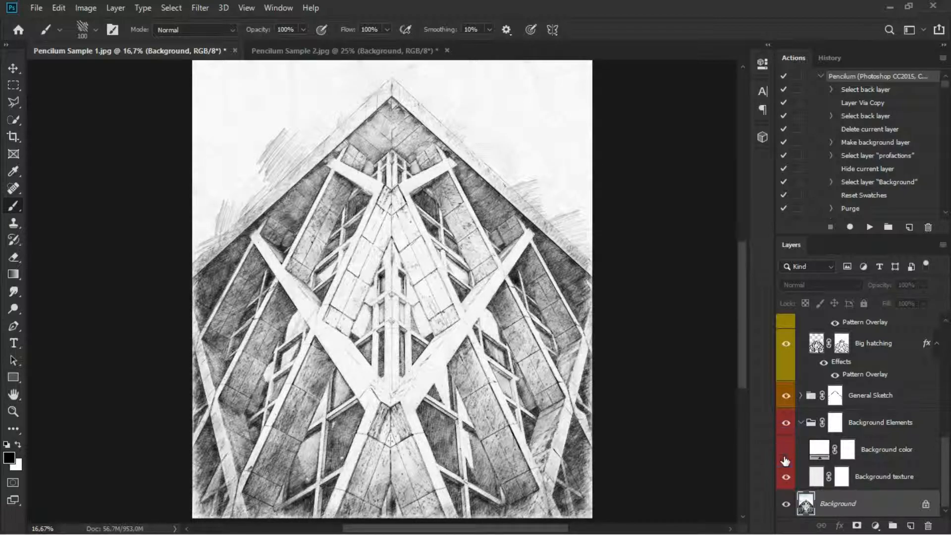
pyautogui.scroll(1, 809, 393)
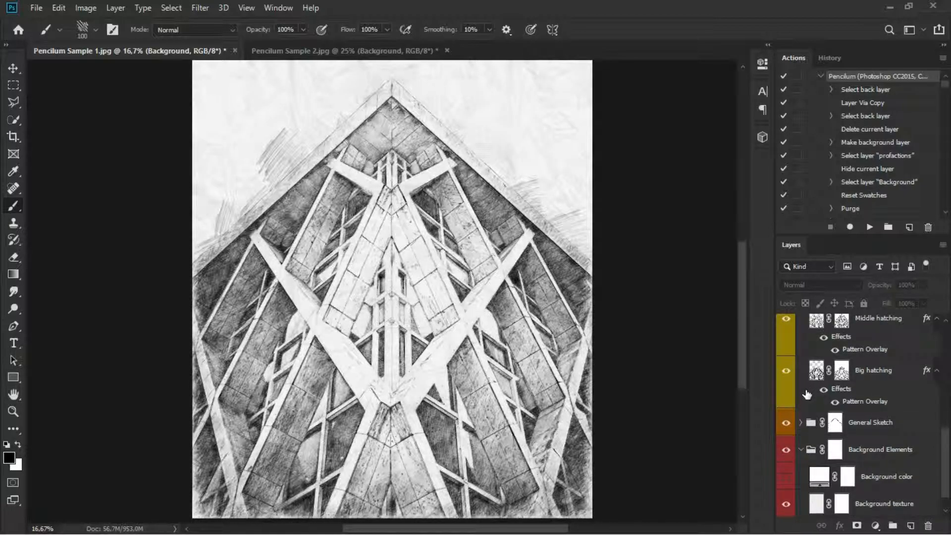
pyautogui.click(801, 423)
pyautogui.scroll(-3, 802, 439)
# Preview the subgroups of Color Adjustments and the Common Settings and Sketch Outlines groups by toggling their visibility.
pyautogui.scroll(10, 802, 439)
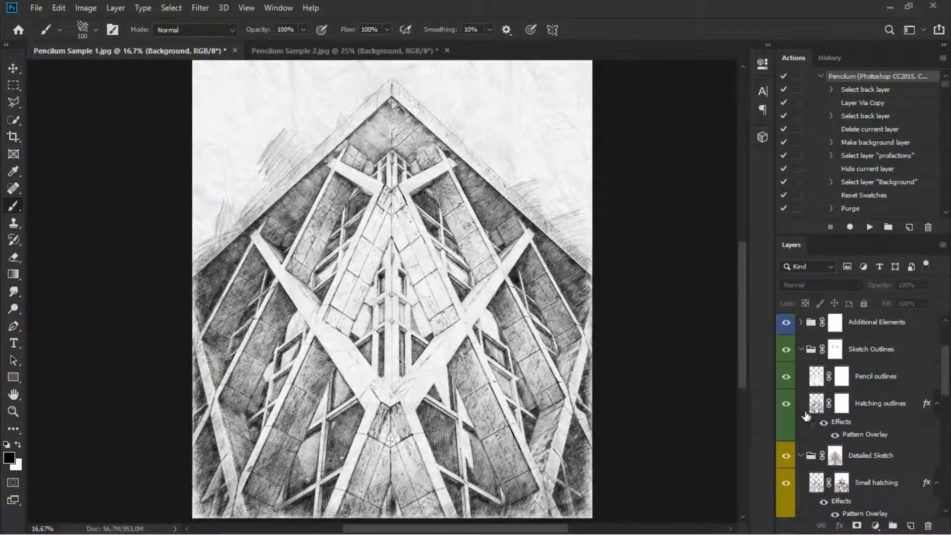
pyautogui.scroll(3, 806, 417)
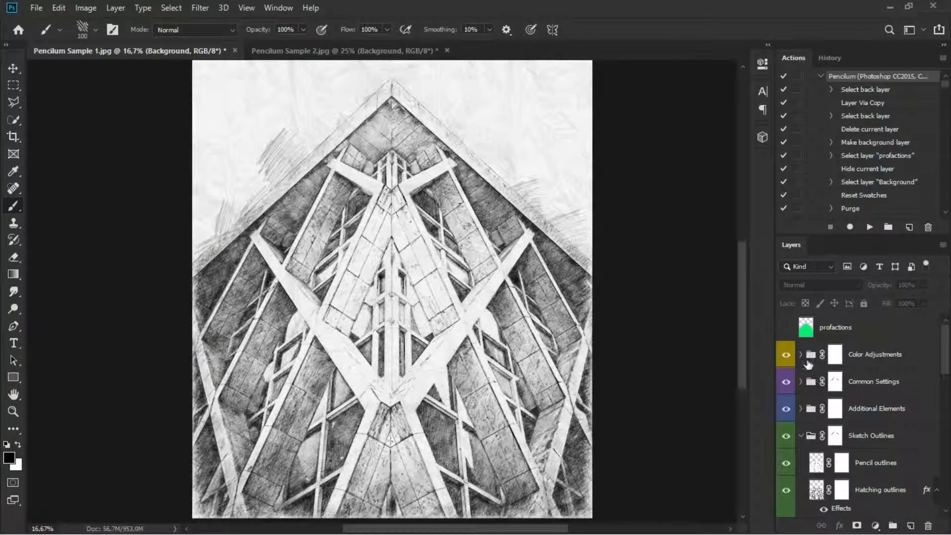
pyautogui.click(801, 354)
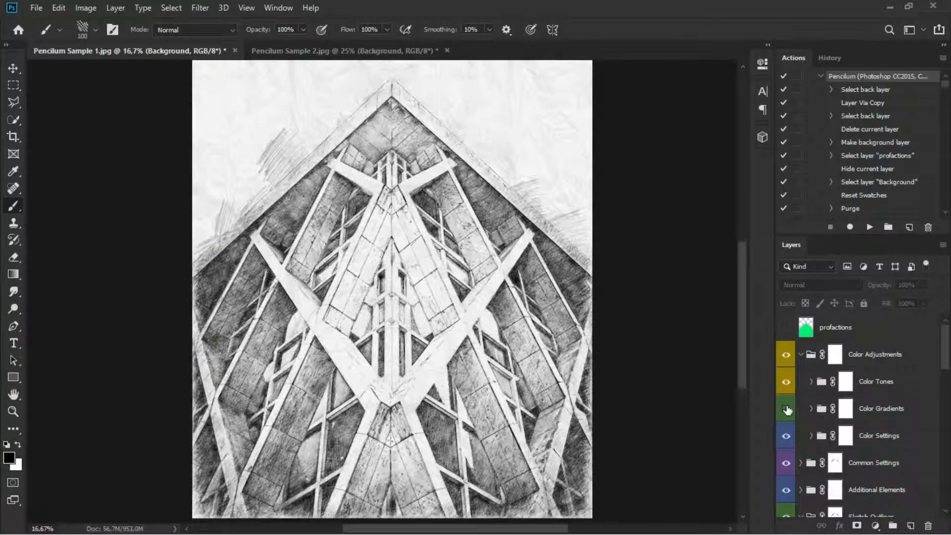
pyautogui.click(786, 409)
pyautogui.click(785, 435)
pyautogui.click(785, 463)
pyautogui.click(785, 463)
pyautogui.scroll(-2, 786, 464)
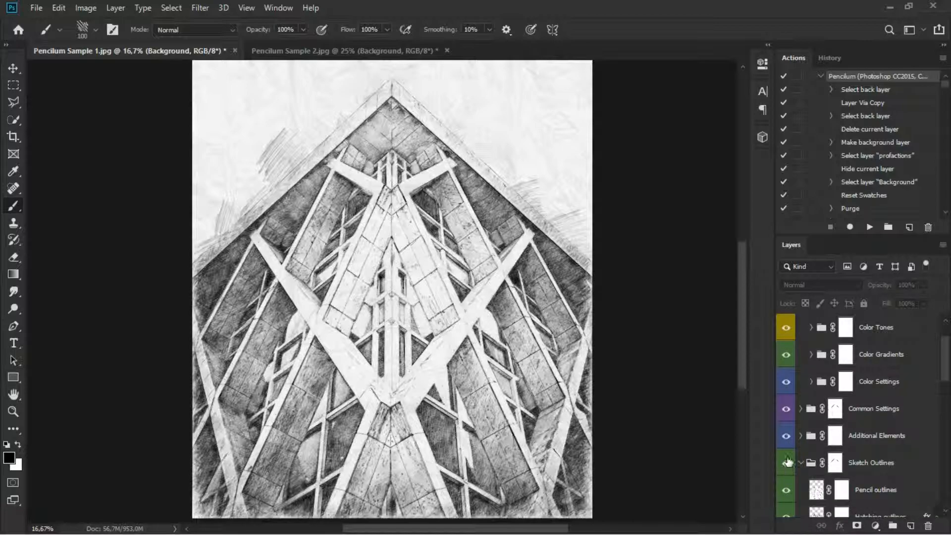
pyautogui.click(786, 463)
pyautogui.click(786, 463)
# Start saving the document as a new file with the name Pencilum Sample 1 after.
pyautogui.click(36, 8)
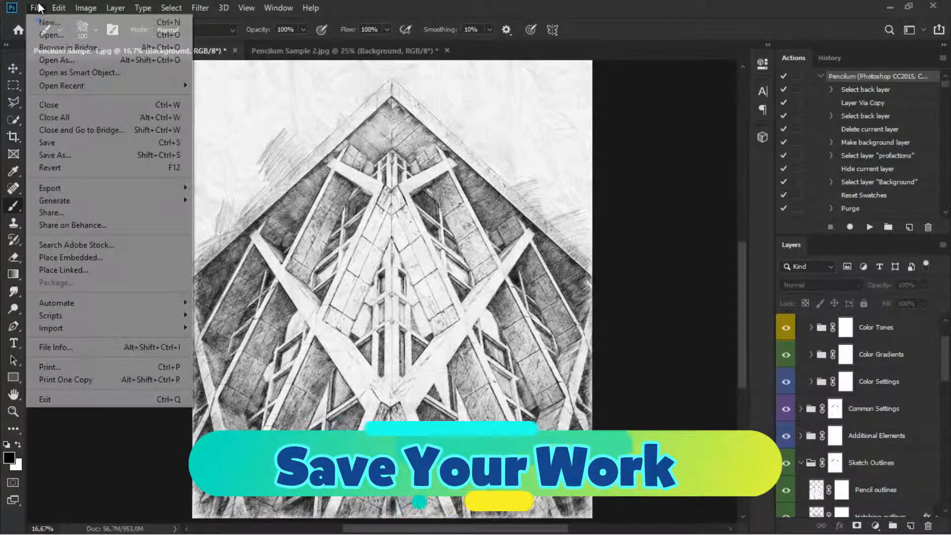
pyautogui.click(85, 155)
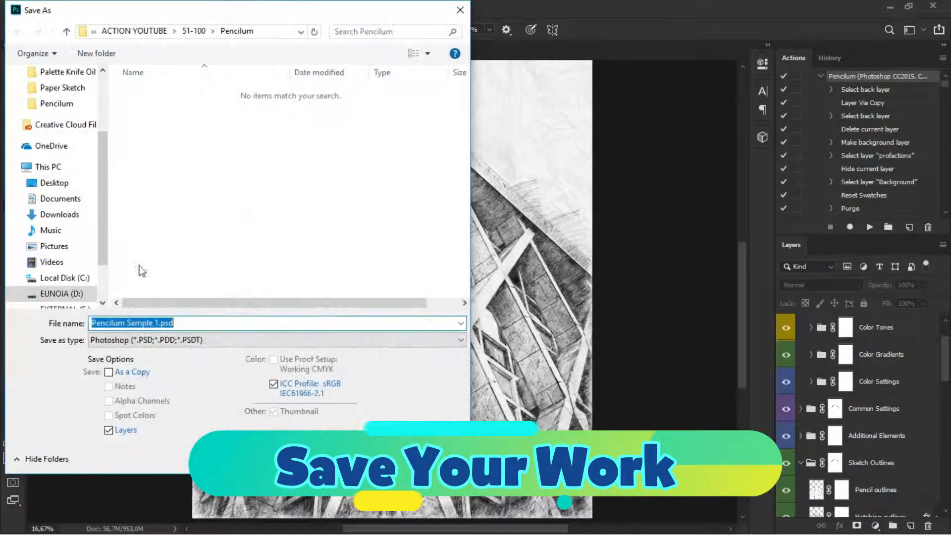
pyautogui.click(156, 325)
pyautogui.press('Delete')
pyautogui.press('Delete')
pyautogui.press('Delete')
pyautogui.press('Delete')
pyautogui.write('af')
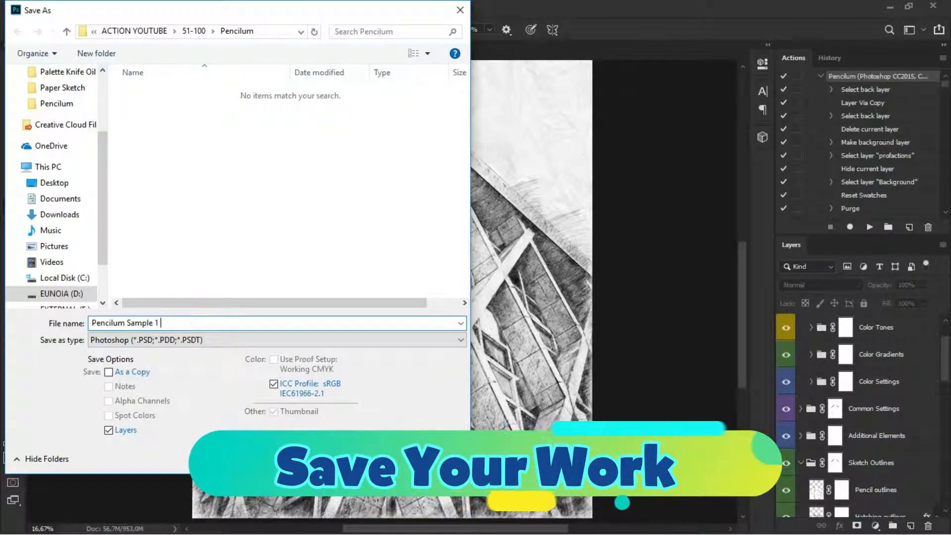
pyautogui.write('ter')
# Save the file in JPEG format with quality 10 and the Baseline ("Standard") format option.
pyautogui.click(192, 340)
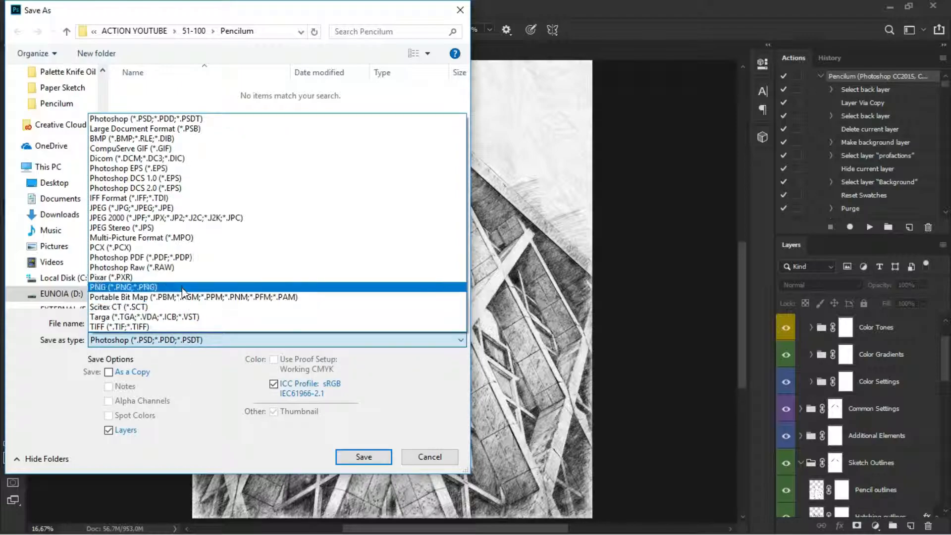
pyautogui.click(174, 208)
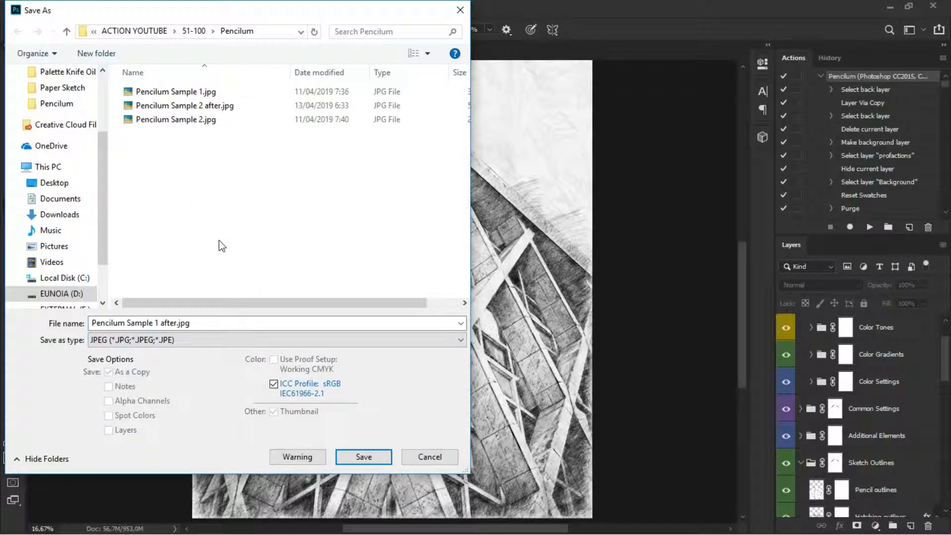
pyautogui.click(364, 456)
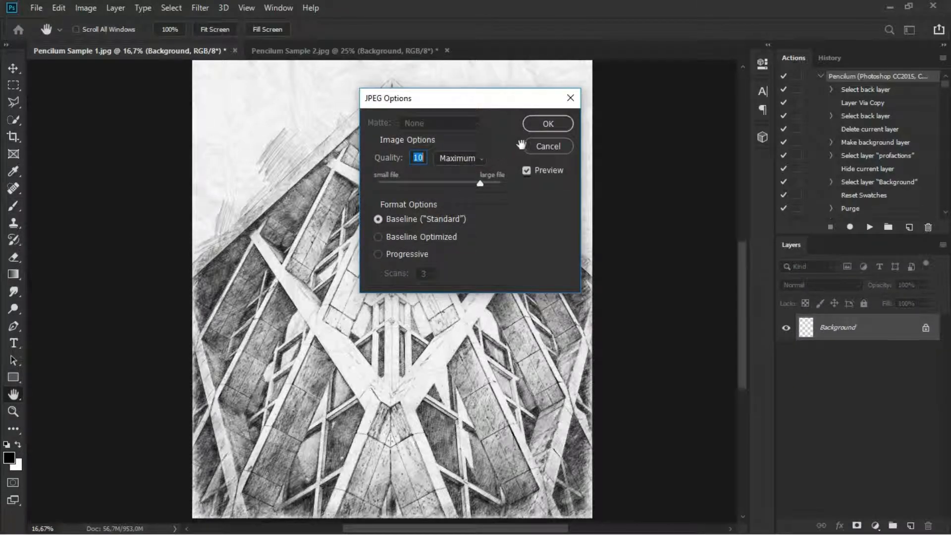
pyautogui.click(547, 125)
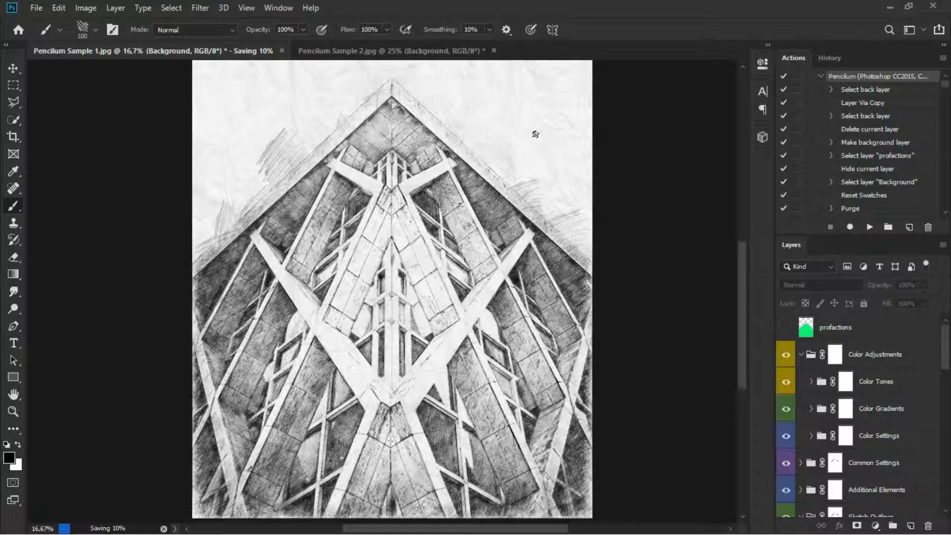
# Switch to the Pencilum folder and compare Pencilum Sample 2.jpg with Pencilum Sample 2 after.jpg in Picasa Photo Viewer, inspecting the sketched version close up.
pyautogui.click(890, 8)
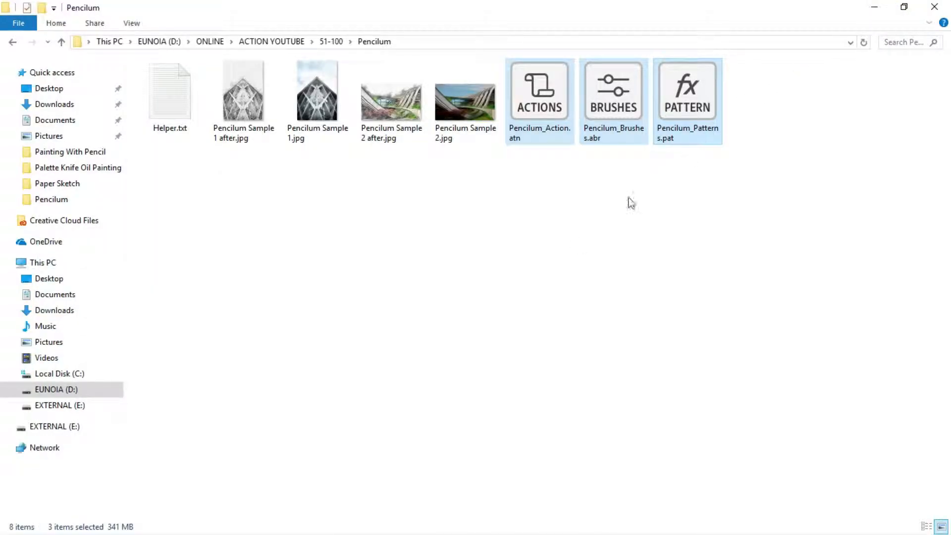
pyautogui.click(456, 117)
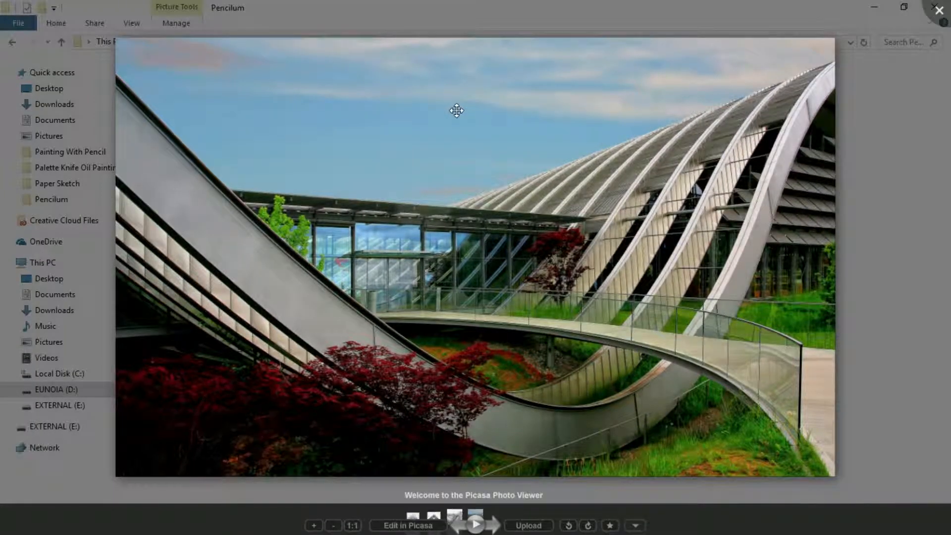
pyautogui.press('Right')
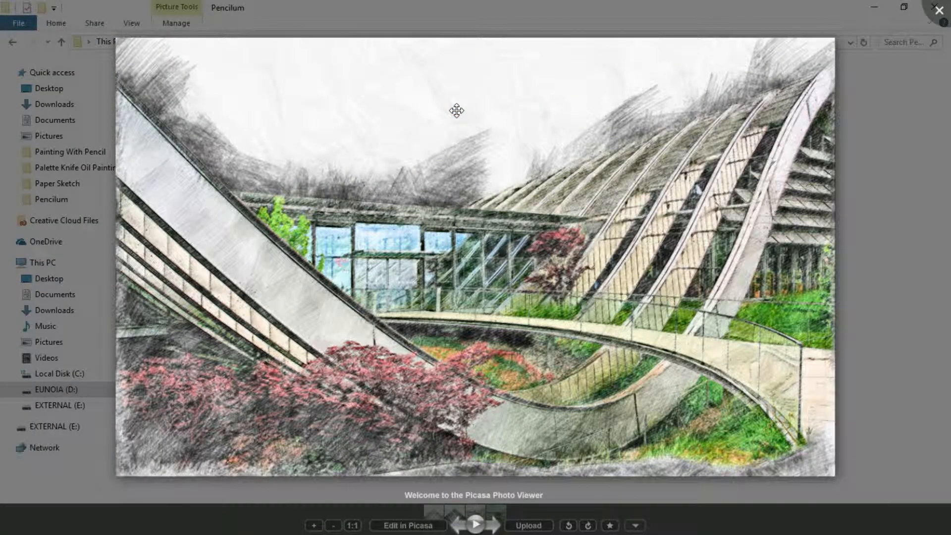
pyautogui.press('Left')
pyautogui.press('Right')
pyautogui.press('Left')
pyautogui.press('Right')
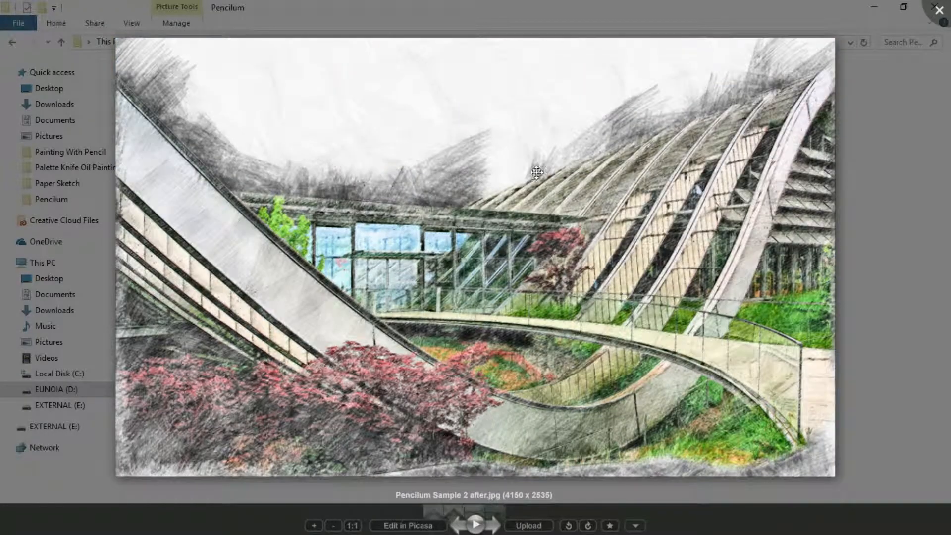
pyautogui.scroll(3, 694, 126)
pyautogui.scroll(3, 793, 122)
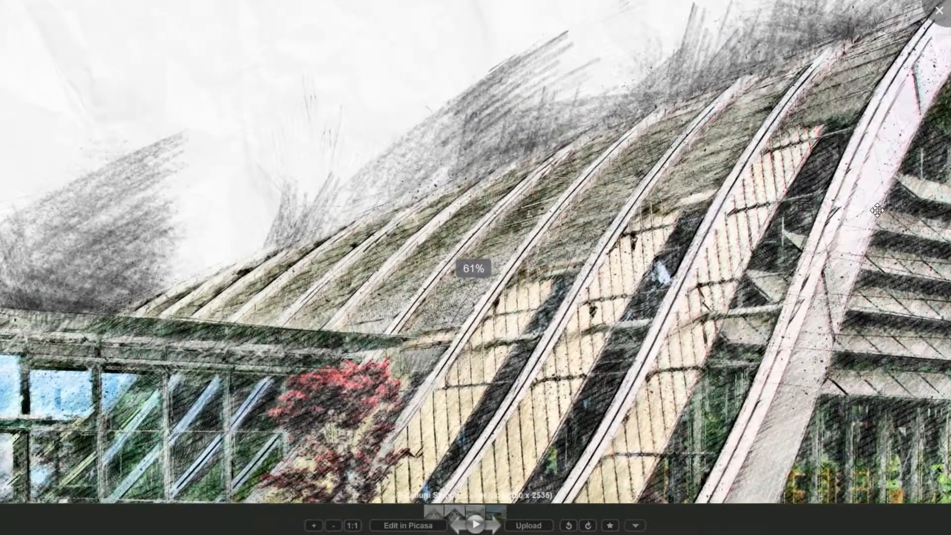
# Examine the enlarged sketch details of Pencilum Sample 2 after.jpg across the curved roof, ramp, red foliage, glass facade and shaded sky edges.
pyautogui.scroll(2, 802, 282)
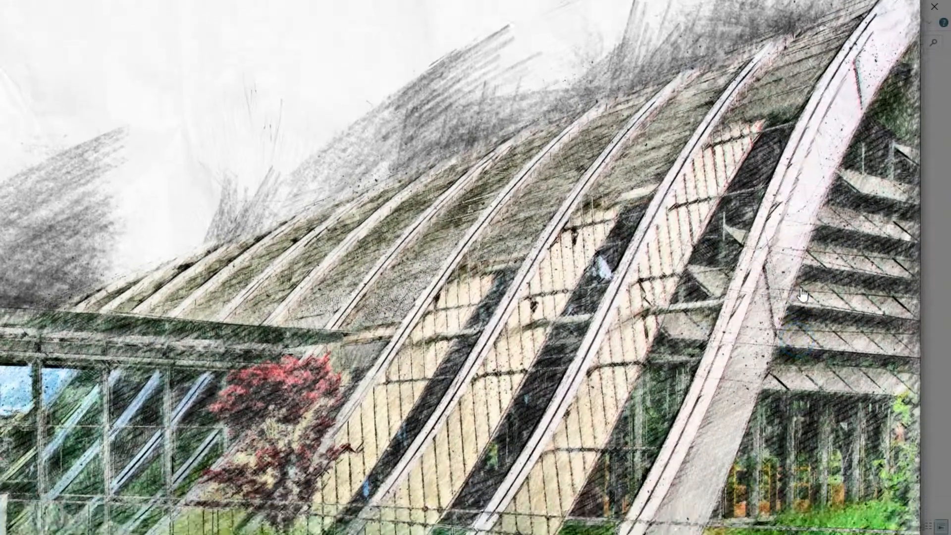
pyautogui.moveTo(801, 289); pyautogui.dragTo(800, 231)
pyautogui.moveTo(774, 399); pyautogui.dragTo(780, 278)
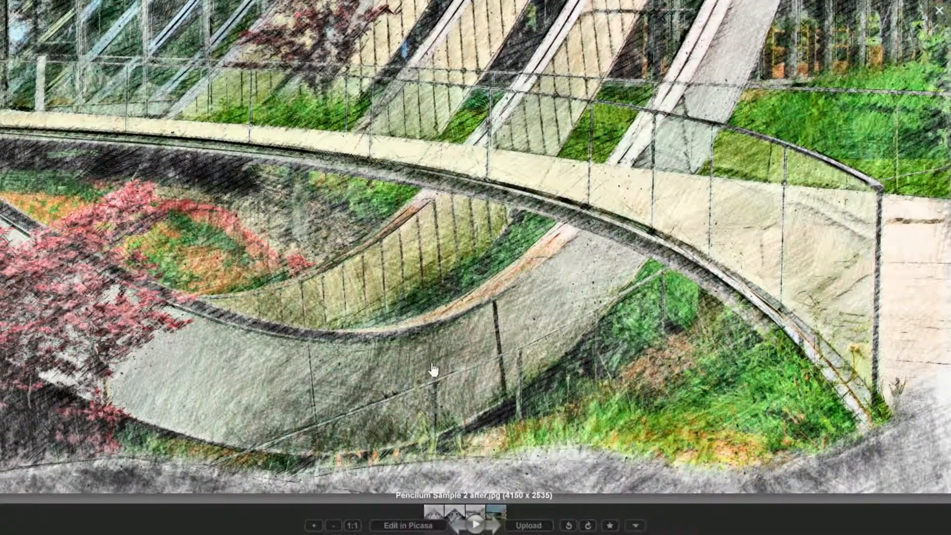
pyautogui.moveTo(433, 370); pyautogui.dragTo(842, 397)
pyautogui.moveTo(263, 417); pyautogui.dragTo(533, 431)
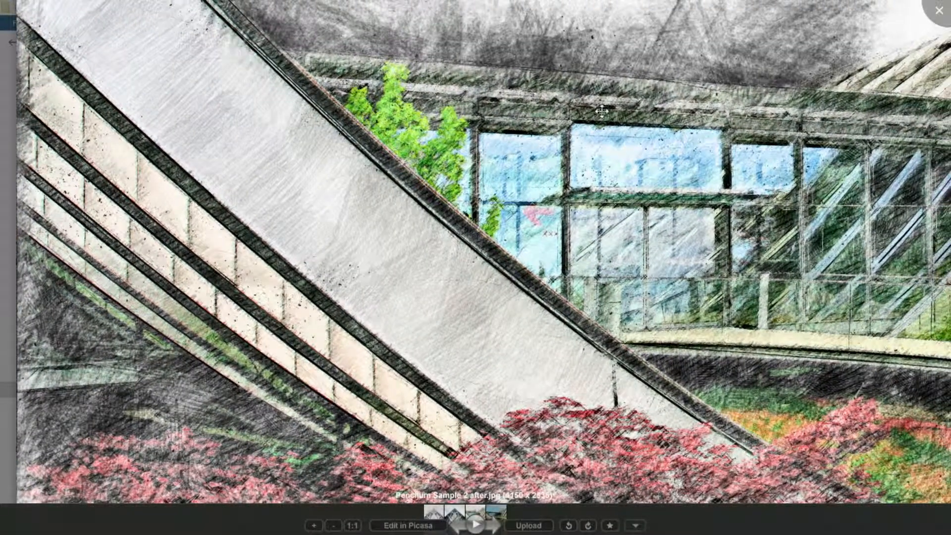
pyautogui.moveTo(602, 111); pyautogui.dragTo(598, 289)
pyautogui.moveTo(568, 134); pyautogui.dragTo(571, 200)
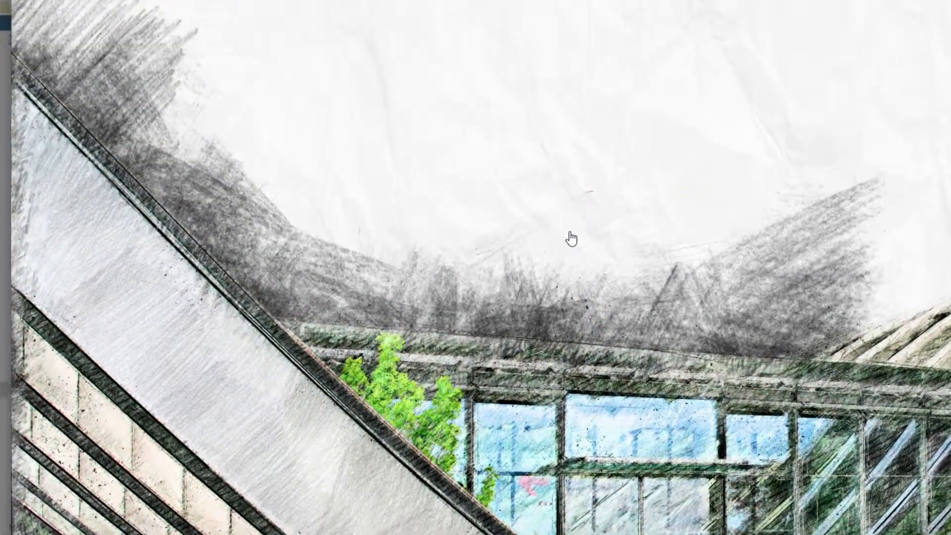
# Switch to Pencilum Sample 1 after.jpg and examine its pencil strokes close up from the roof peak to the lower edge.
pyautogui.press('Right')
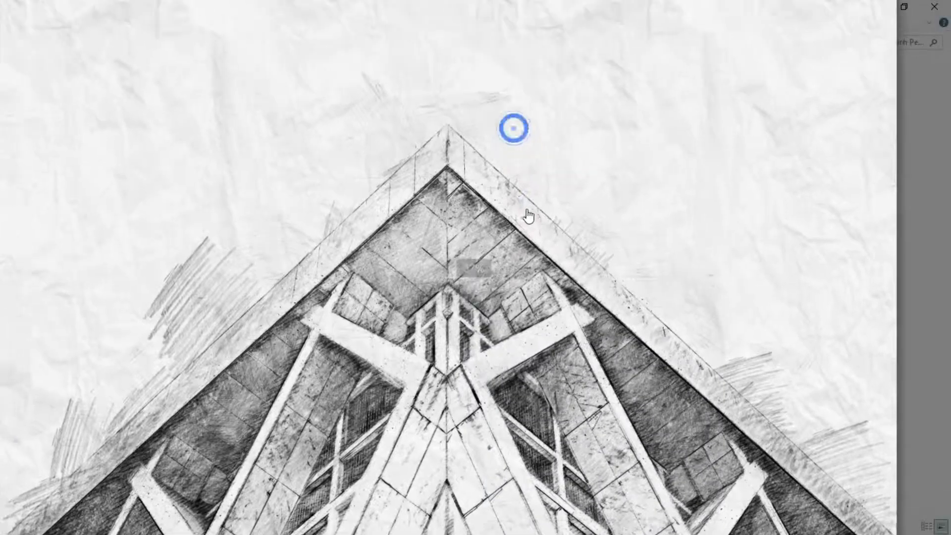
pyautogui.moveTo(528, 215)
pyautogui.mouseDown()
pyautogui.moveTo(563, 289)
pyautogui.moveTo(578, 353)
pyautogui.moveTo(555, 470)
pyautogui.moveTo(535, 206)
pyautogui.mouseUp()
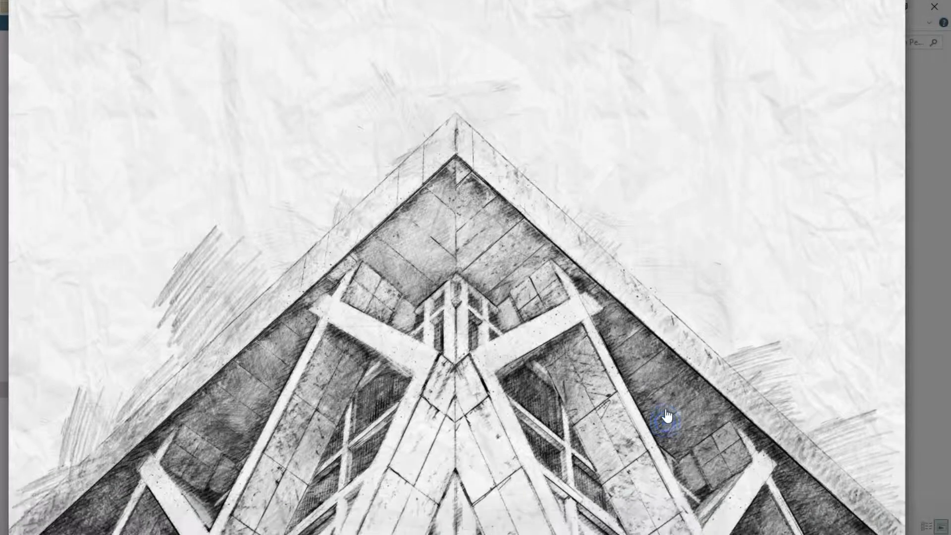
pyautogui.moveTo(664, 418); pyautogui.dragTo(675, 206)
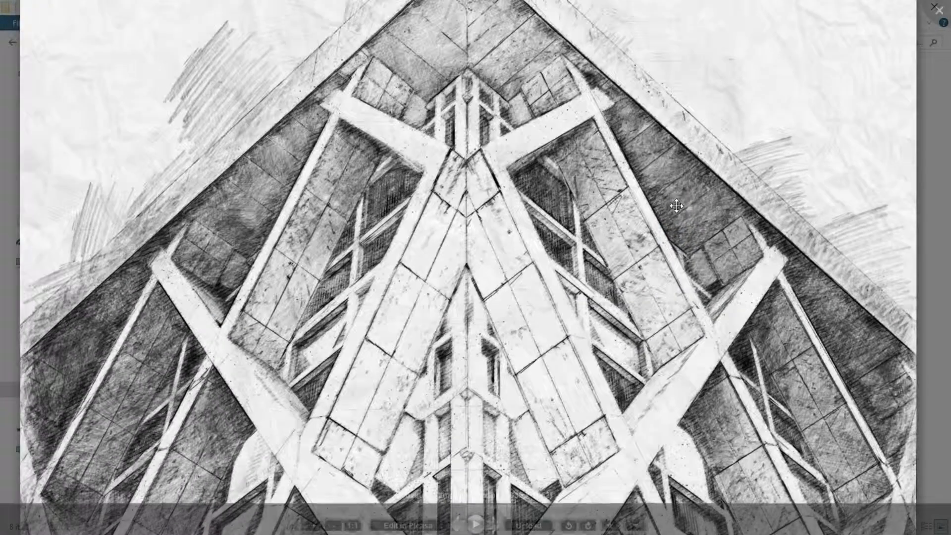
pyautogui.moveTo(723, 410); pyautogui.dragTo(720, 248)
pyautogui.moveTo(742, 422); pyautogui.dragTo(750, 350)
pyautogui.moveTo(760, 447); pyautogui.dragTo(763, 374)
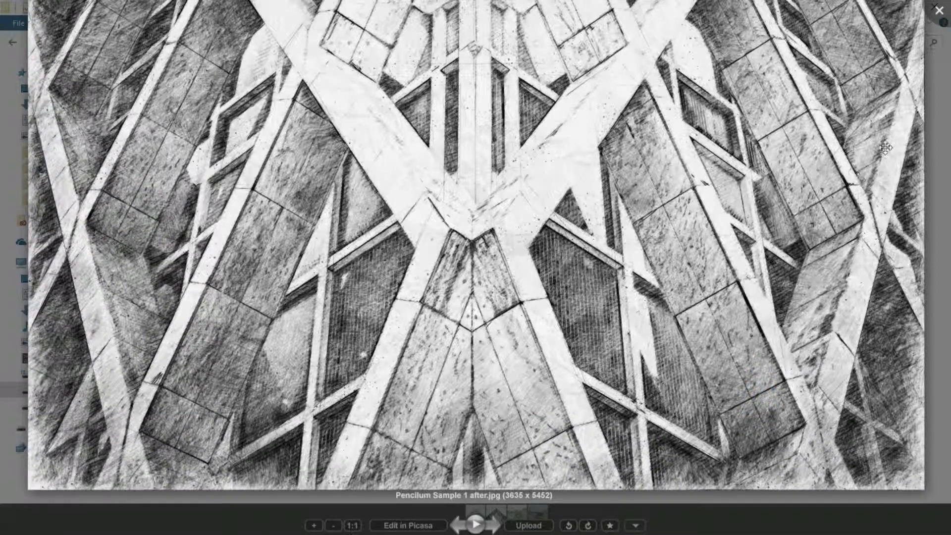
# Close the photo viewer and minimize the Pencilum folder window to reveal the desktop.
pyautogui.click(938, 11)
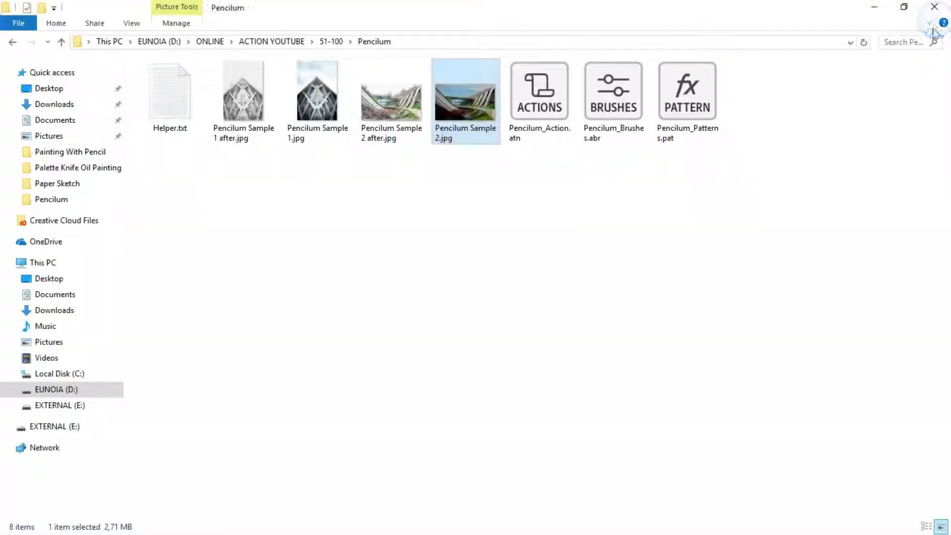
pyautogui.click(873, 9)
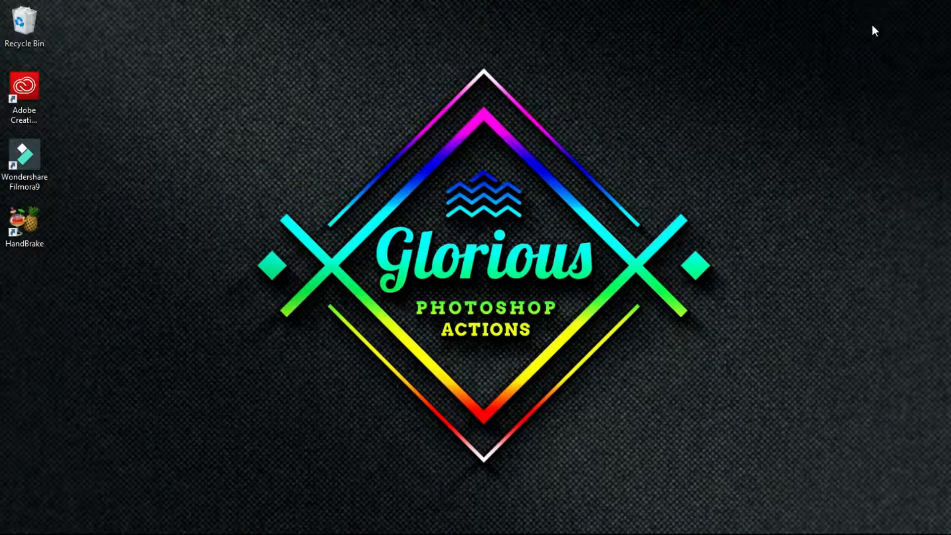